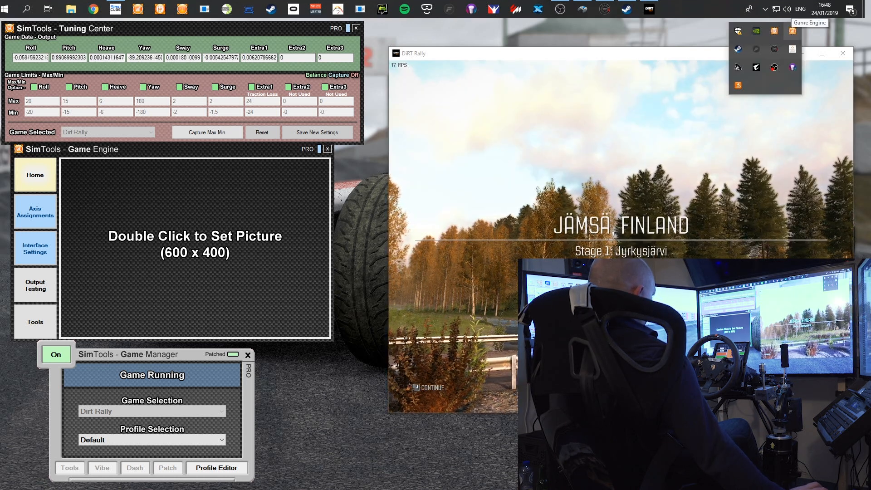
right_click(792, 30)
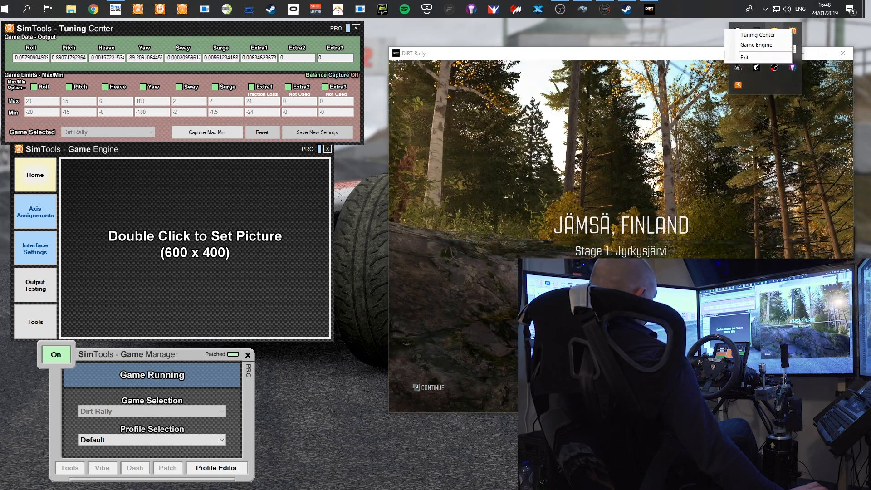
click(794, 27)
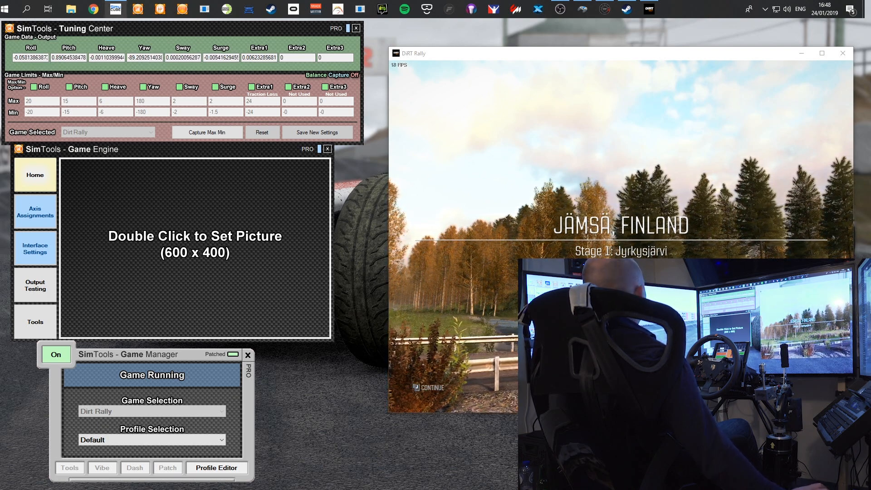
Open File Explorer and browse to the hardwaresettings folder under Documents, My Games, DiRT Rally.
click(71, 9)
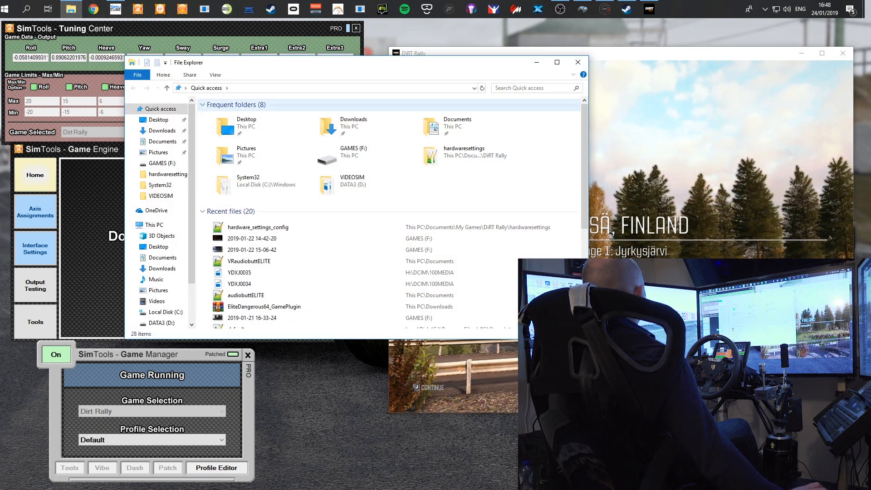
drag(267, 64, 325, 105)
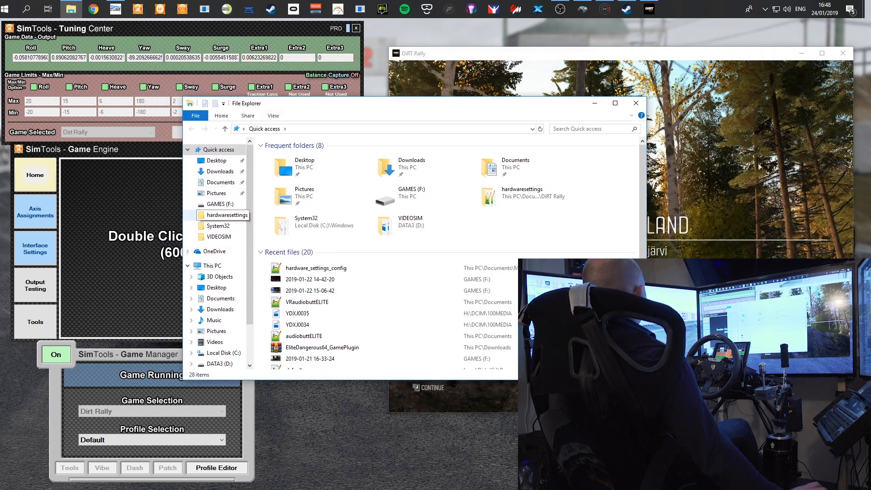
click(220, 182)
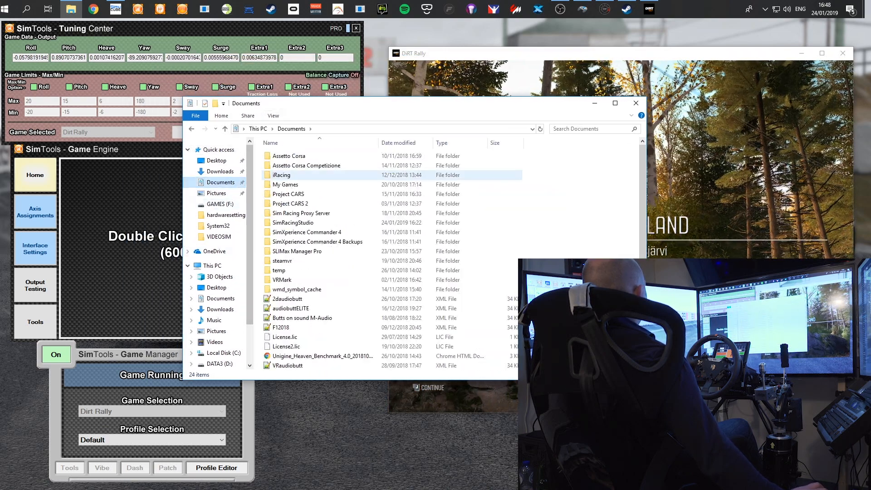
double_click(285, 184)
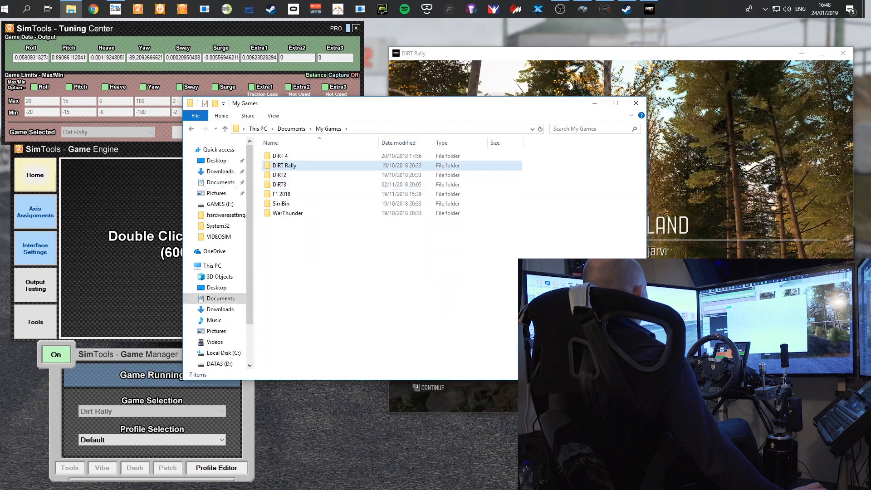
double_click(285, 165)
click(293, 166)
double_click(293, 165)
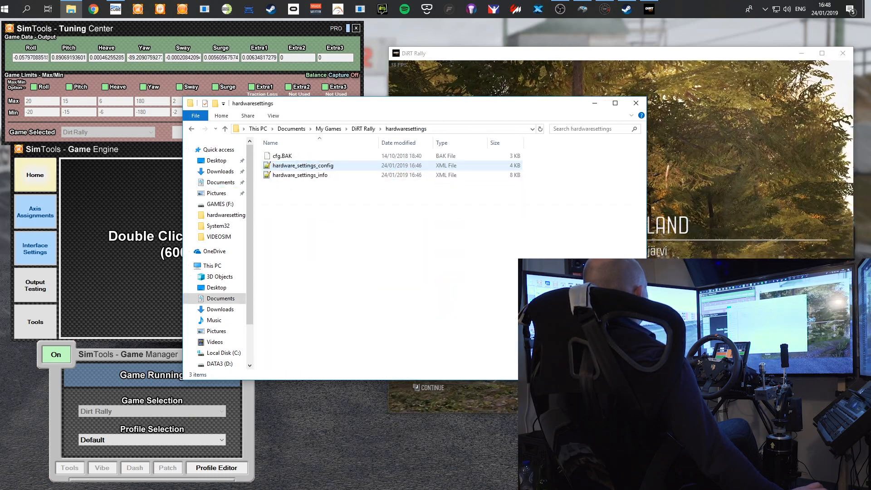
Open the hardware_settings_config file and bring its motion_platform section into view.
double_click(293, 165)
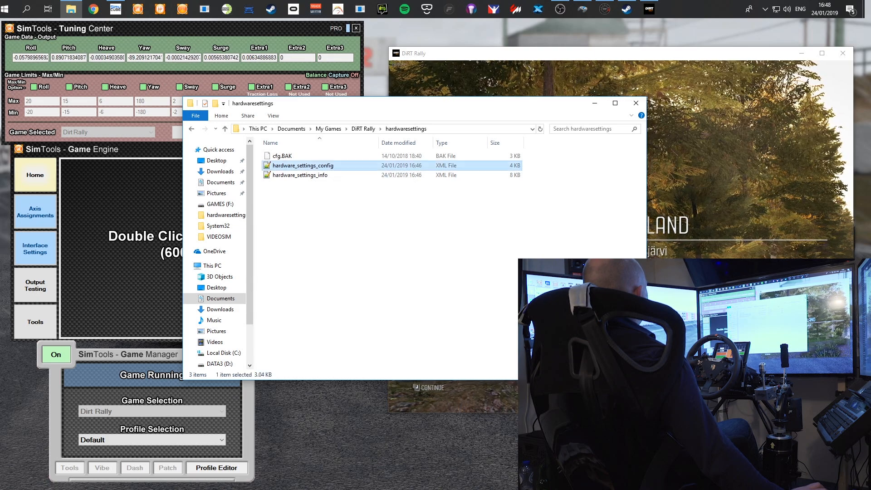
click(326, 163)
scroll(326, 163, up, 10)
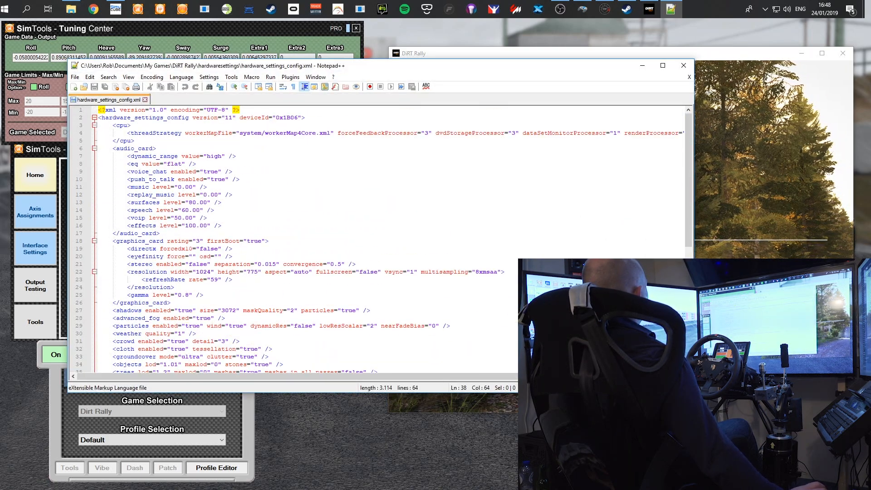
scroll(381, 241, down, 8)
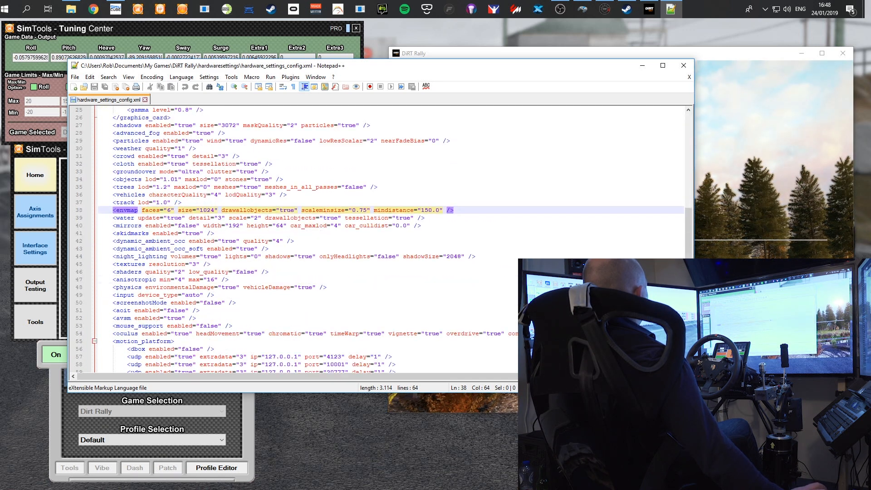
scroll(381, 241, up, 5)
scroll(381, 241, down, 6)
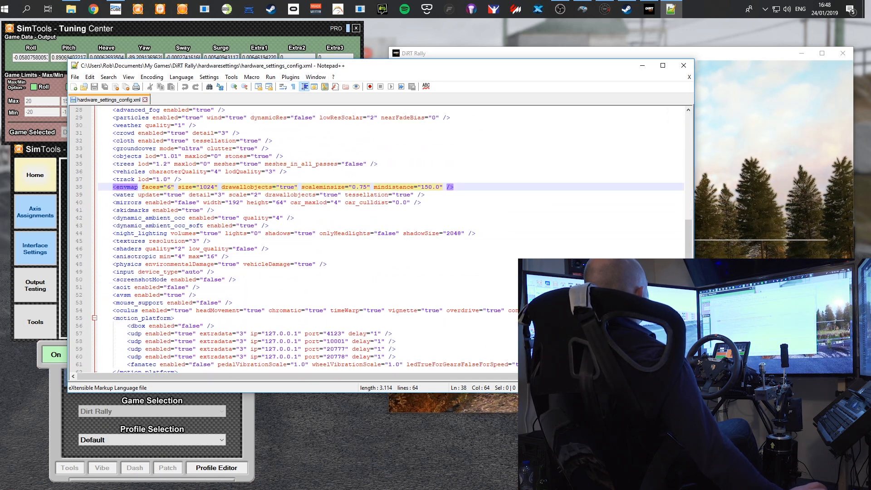
scroll(381, 240, down, 1)
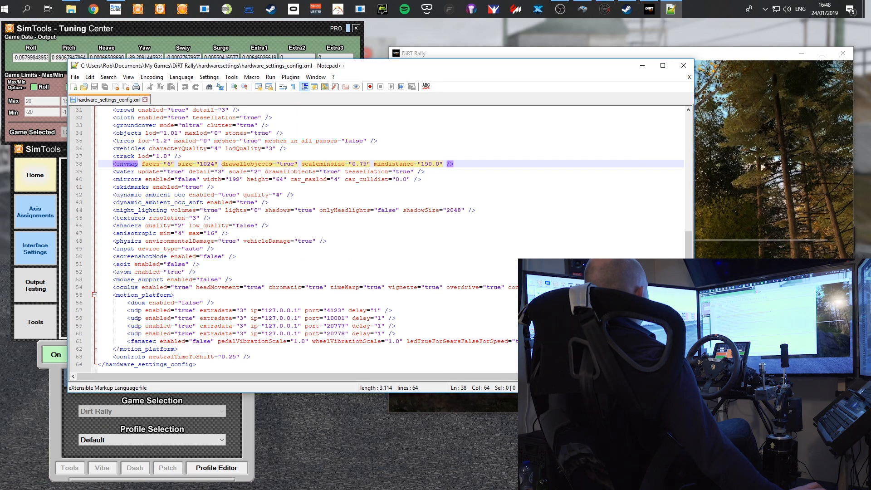
Examine the UDP entries in the motion_platform section and highlight the port number of the first one.
drag(130, 311, 385, 334)
click(354, 318)
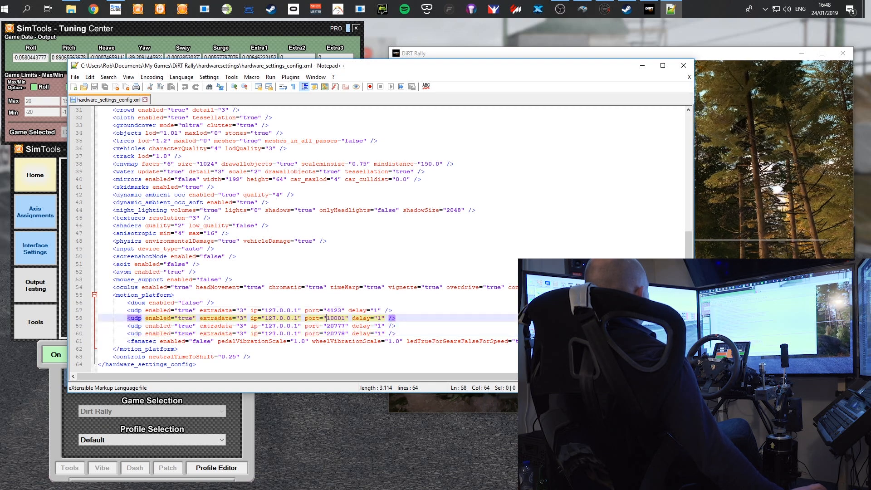
click(134, 310)
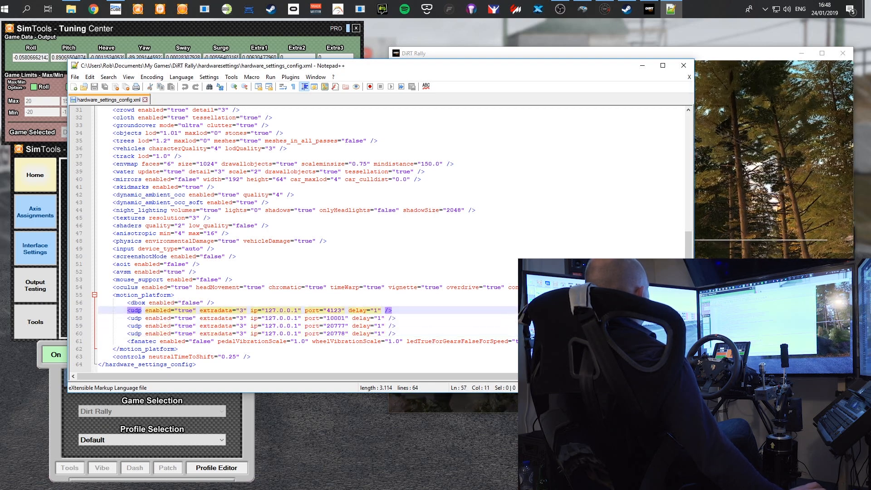
click(389, 310)
drag(327, 310, 345, 310)
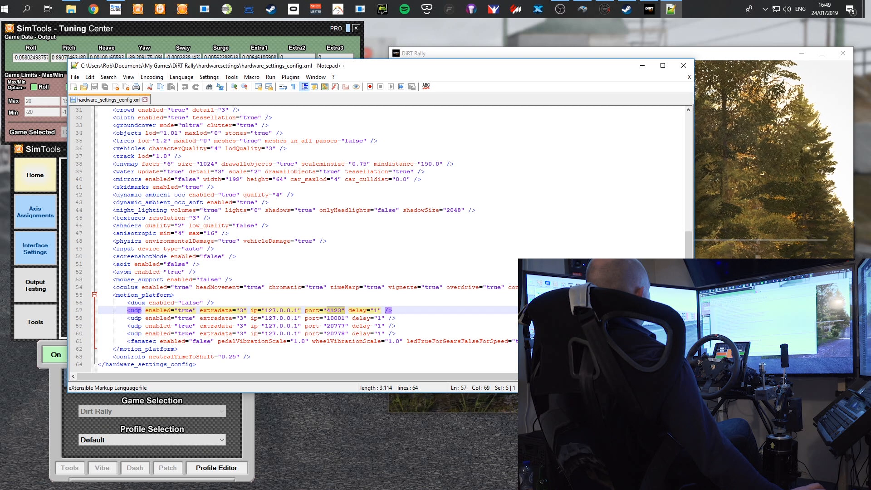
Check which port the Dirt Rally plugin uses in the SimTools Profile Editor, and close the editor.
click(153, 421)
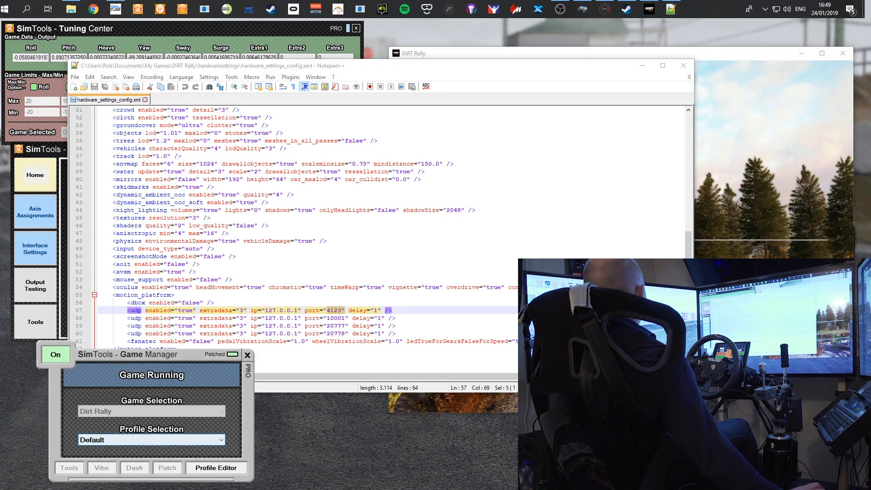
click(216, 468)
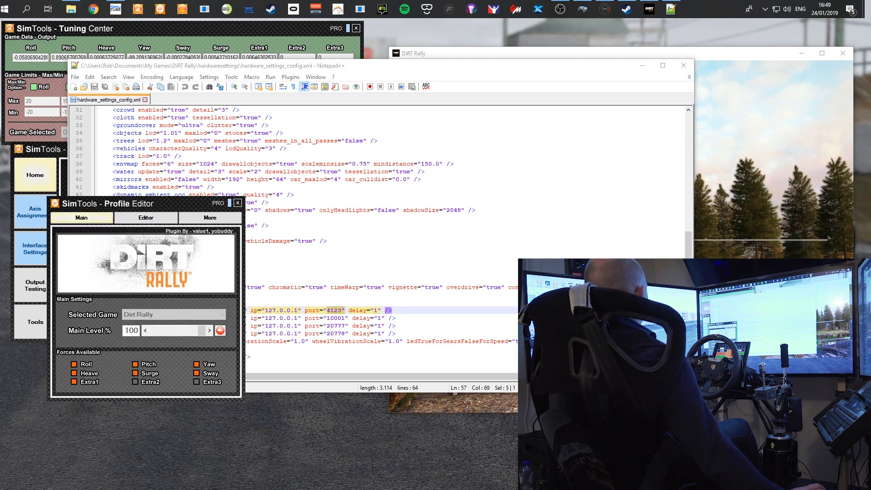
click(210, 218)
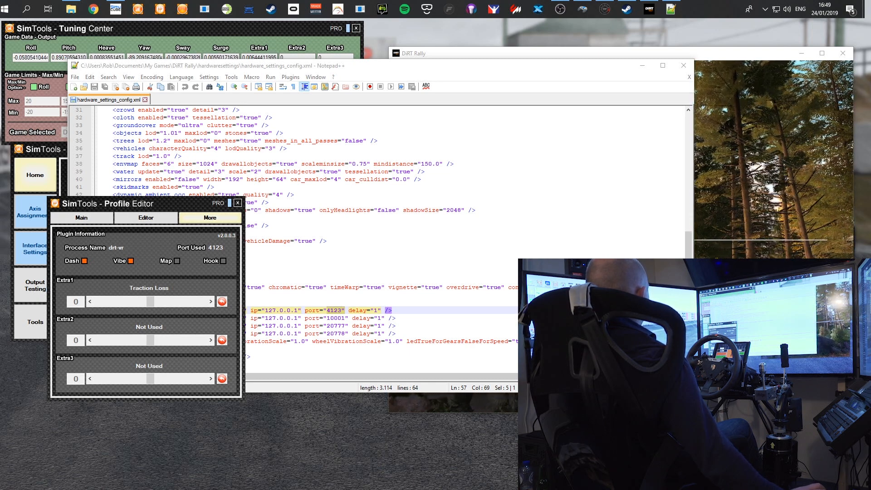
click(82, 218)
click(145, 218)
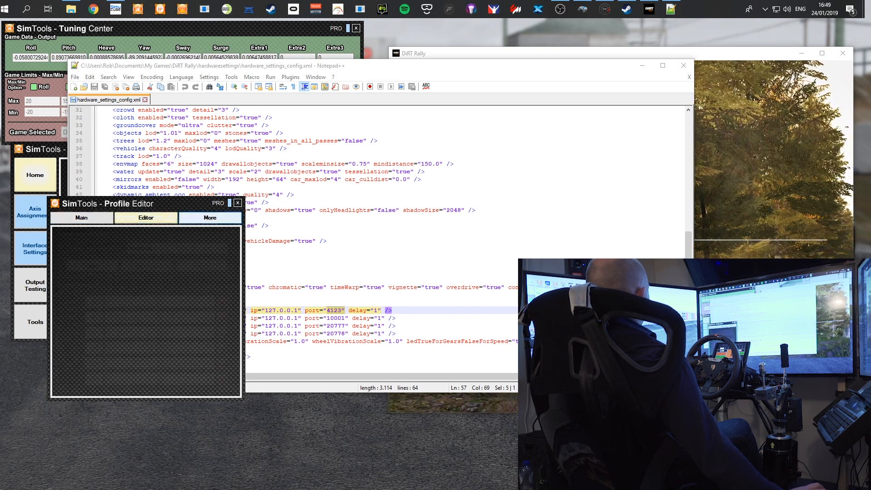
click(210, 217)
click(82, 218)
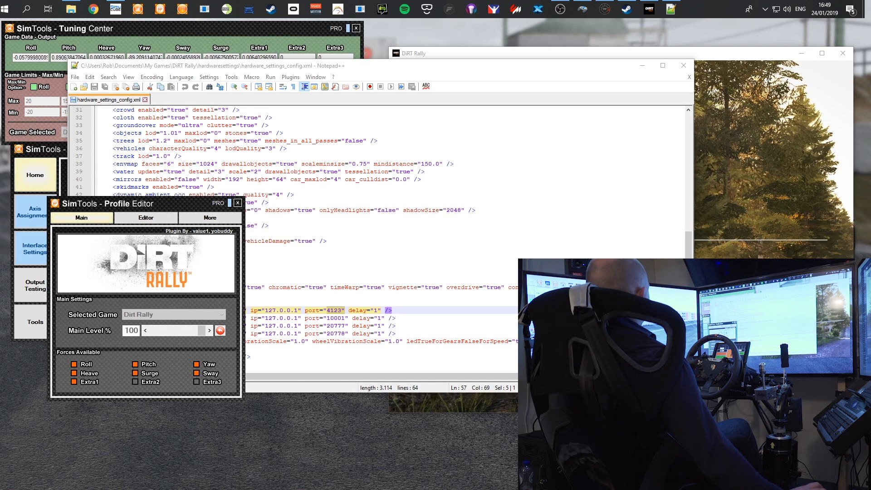
click(237, 203)
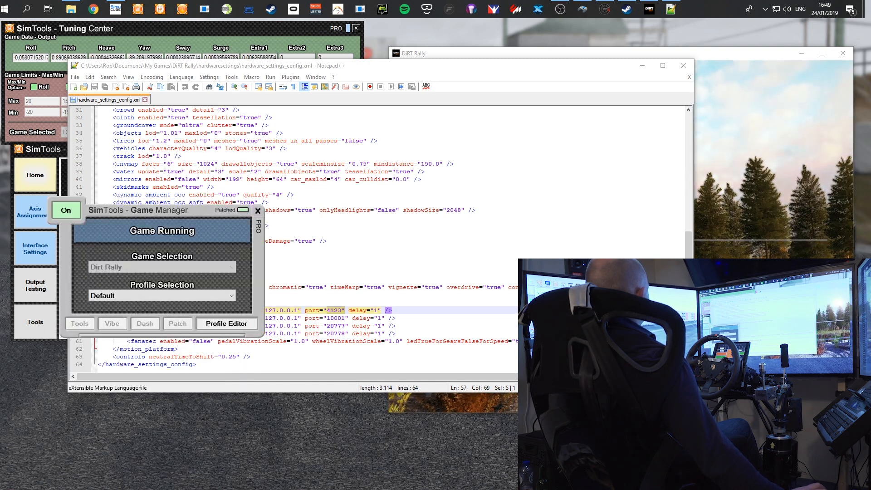
Move the Game Manager off the config file and inspect the port numbers of the second, third and fourth UDP entries.
drag(136, 210, 97, 363)
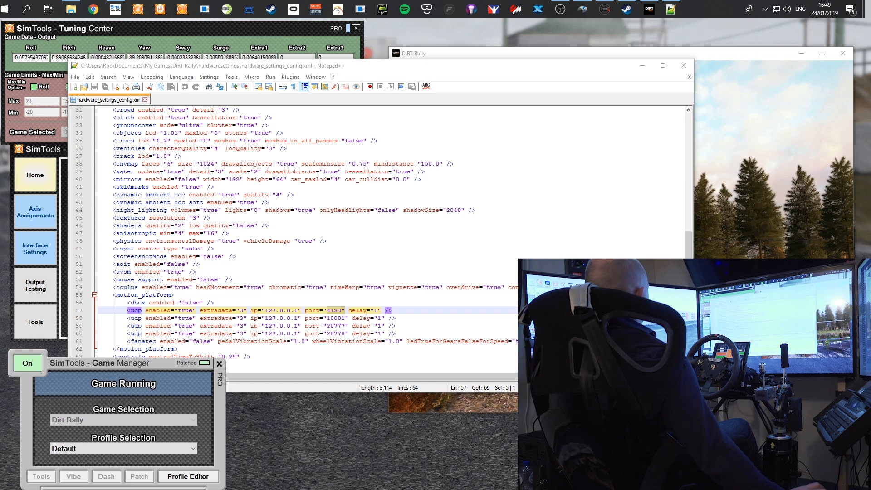
click(353, 318)
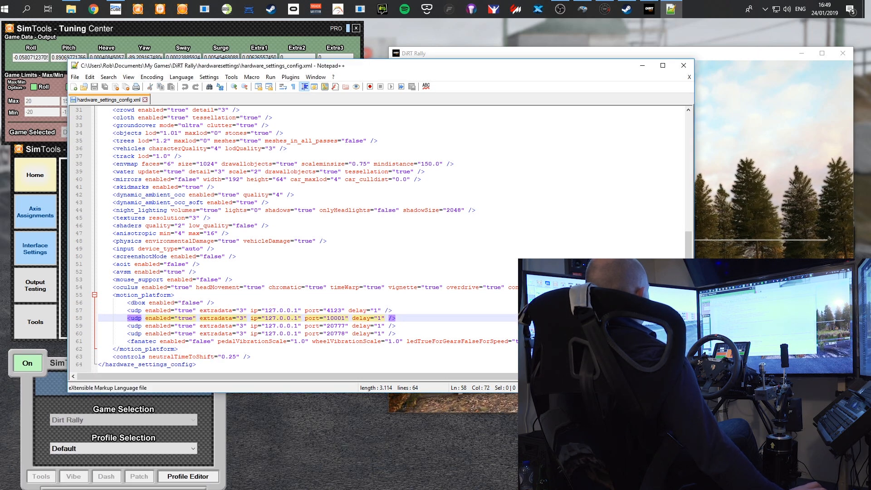
click(155, 310)
click(153, 318)
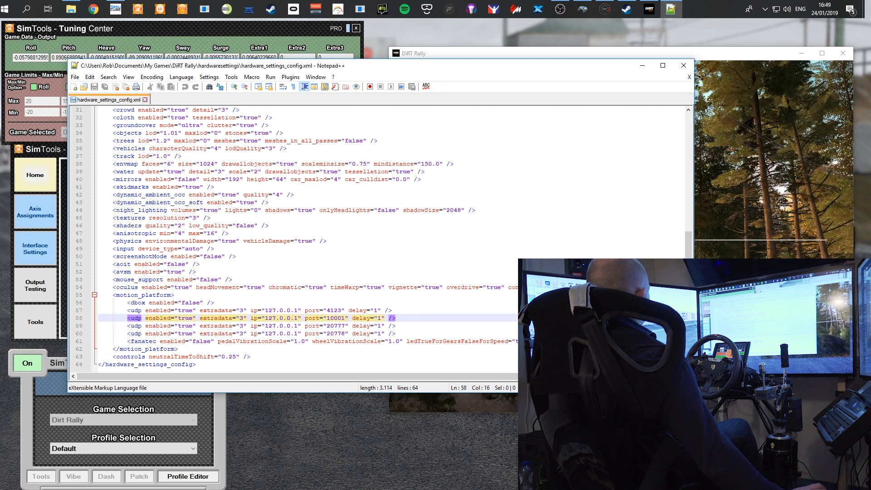
double_click(330, 318)
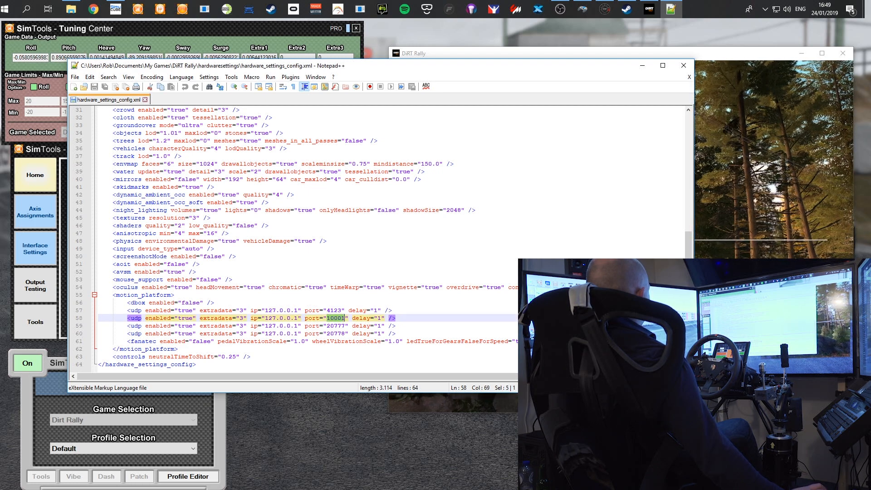
click(338, 325)
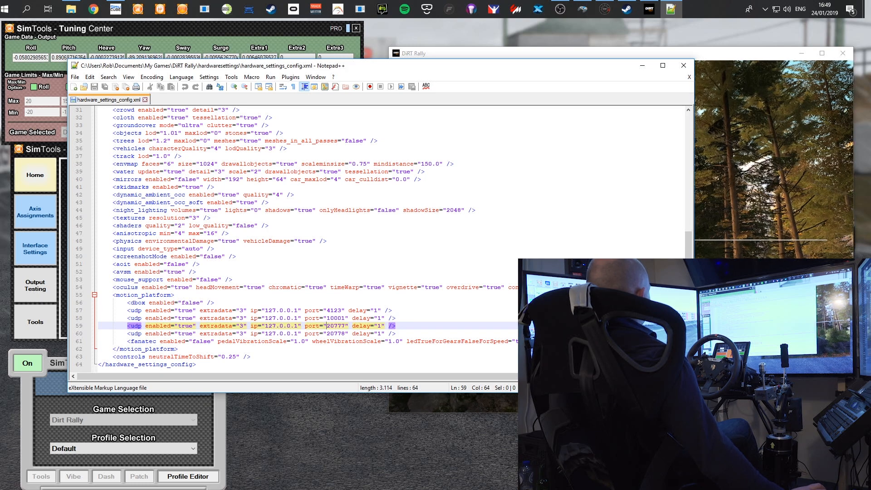
double_click(338, 326)
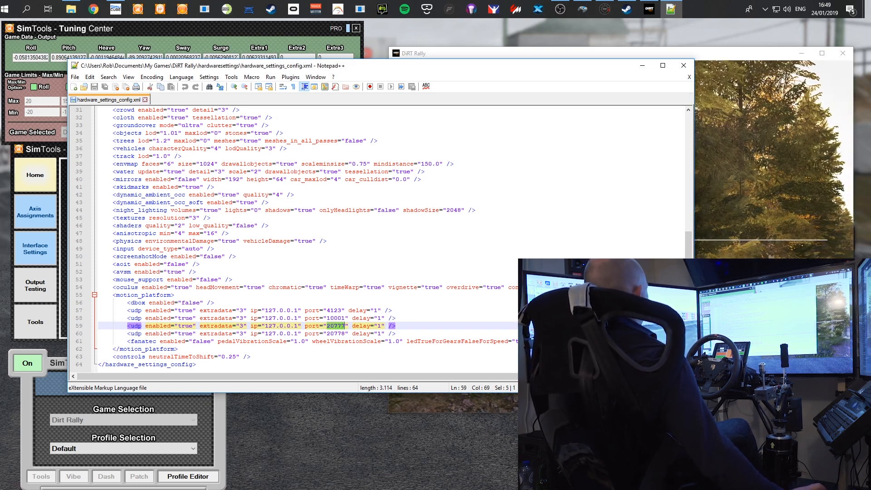
drag(337, 334, 334, 334)
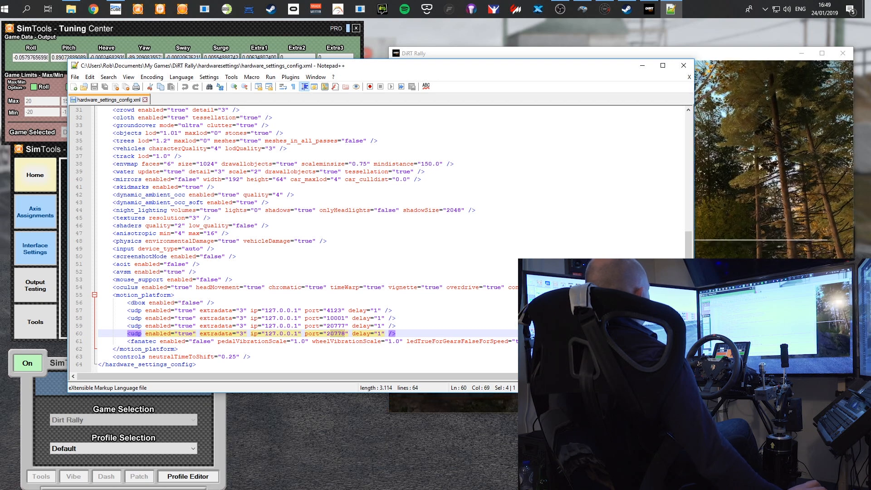
Compare the four UDP lines of the motion_platform section by stepping through their port values.
click(334, 318)
key(Up)
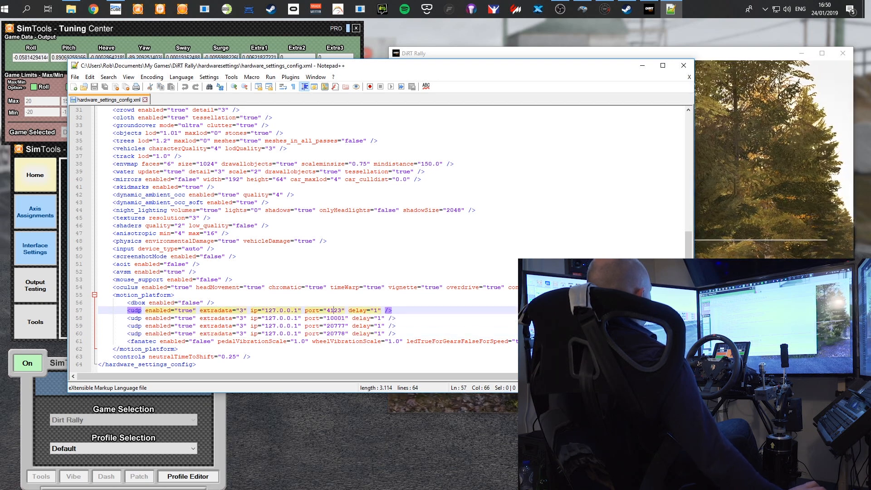
key(Down)
key(Down)
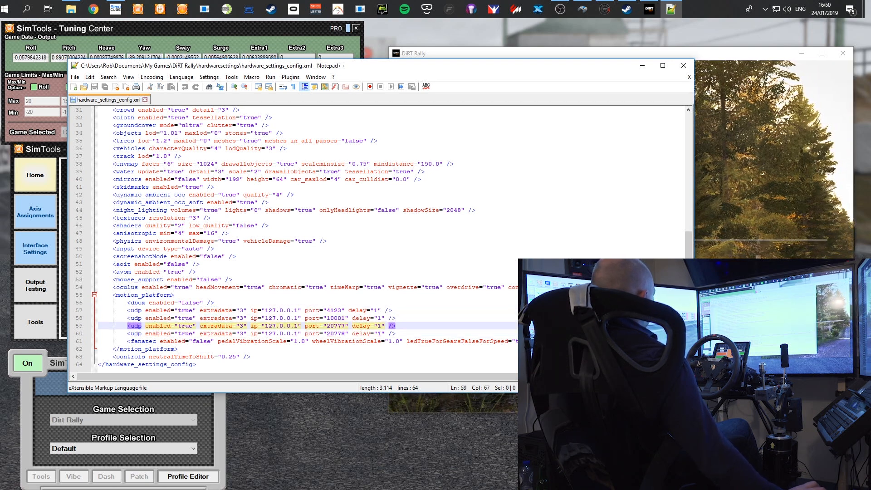
key(Down)
key(Right)
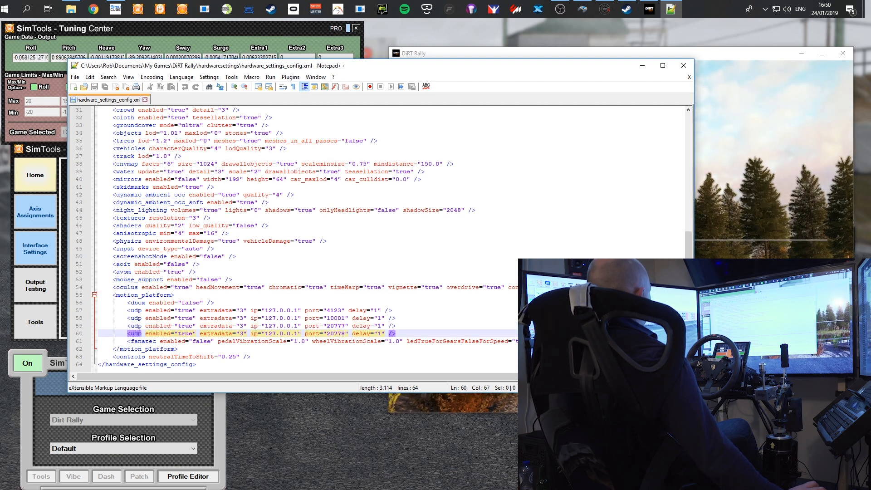
key(Up)
key(Right)
key(Right)
key(Right)
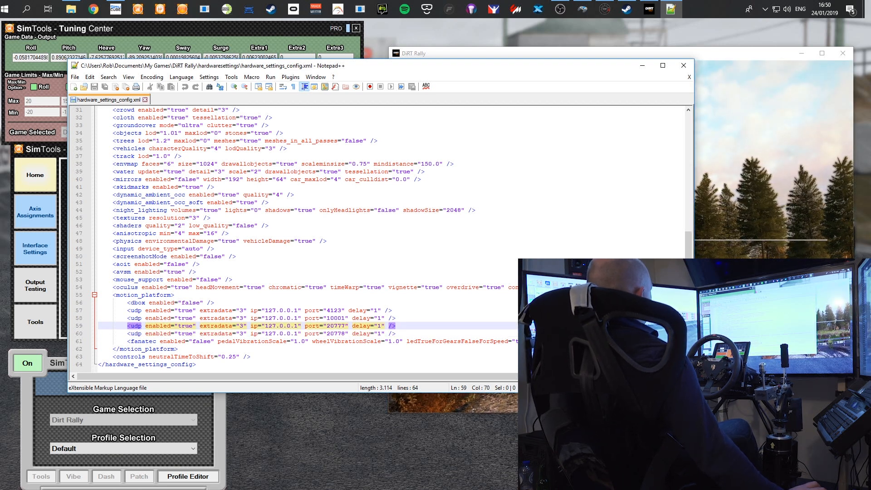
key(Up)
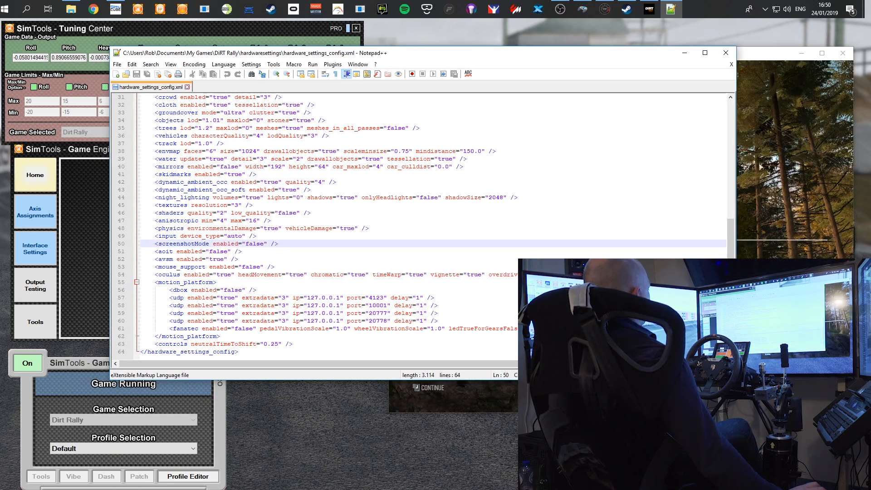
Highlight the settings of the first UDP line to review it, and clear the selection.
click(358, 298)
drag(194, 297, 434, 298)
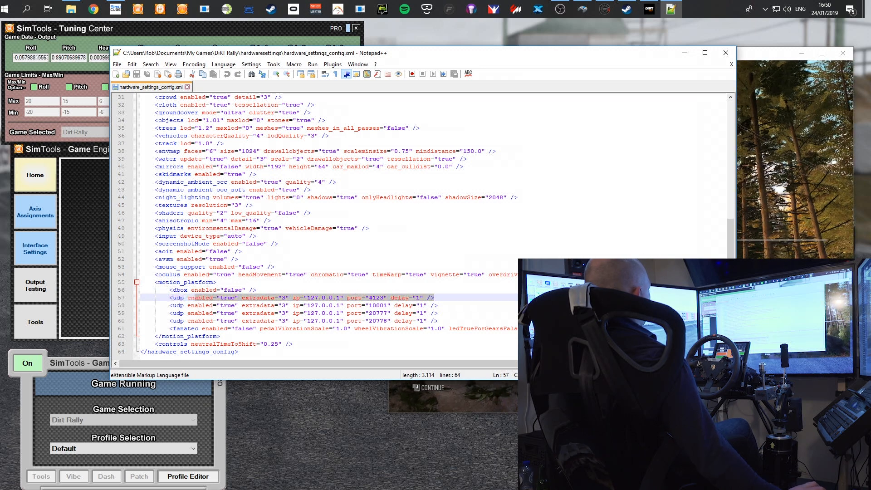
click(137, 396)
click(218, 282)
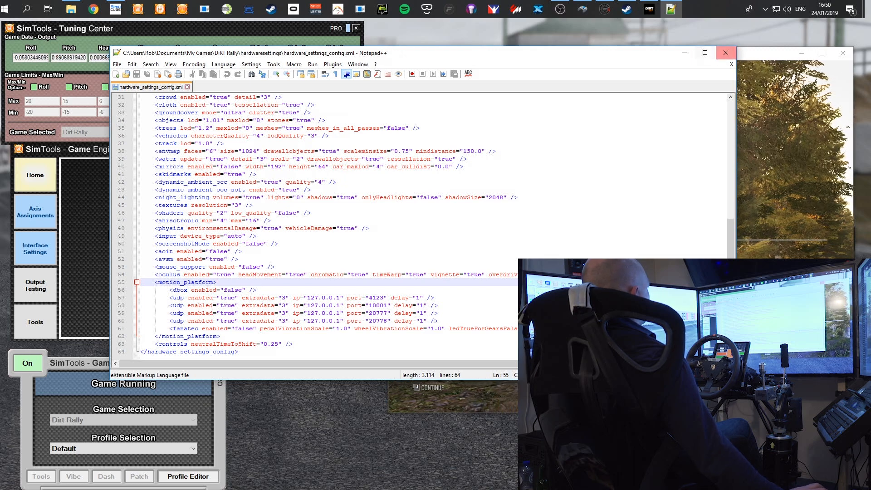
Close the hardware_settings_config file and the hardwaresettings folder window.
click(726, 53)
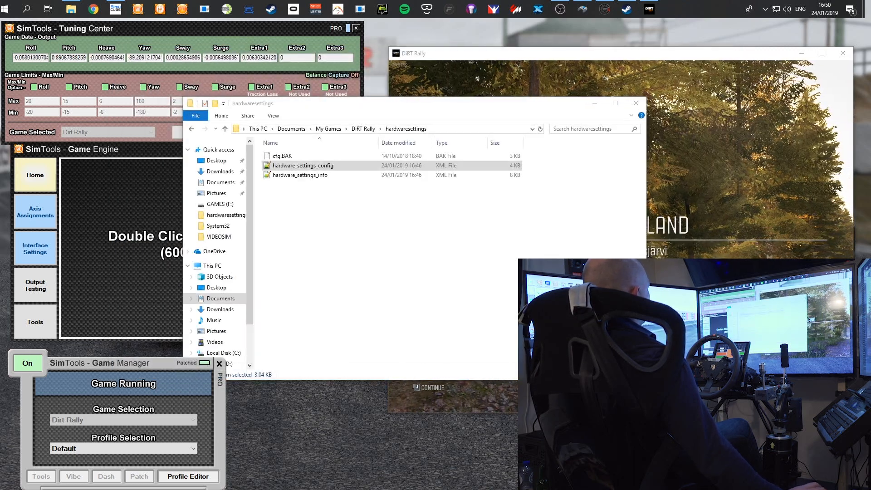
click(636, 103)
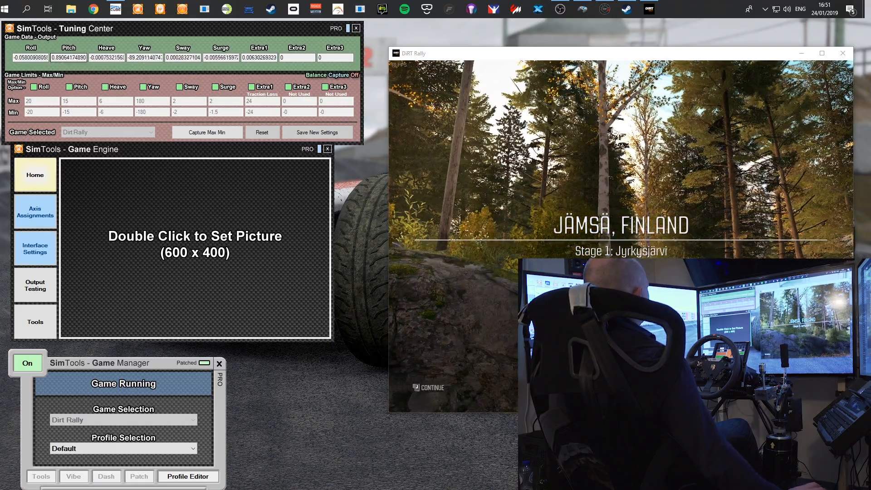
Turn off the Game Manager and load the DirtRallyV2 preset into the Dirt Rally axis assignments.
click(27, 363)
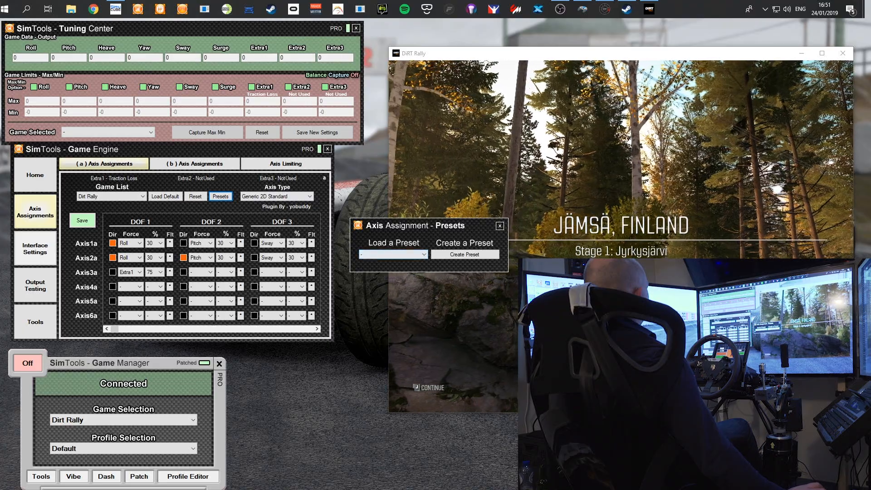
click(424, 255)
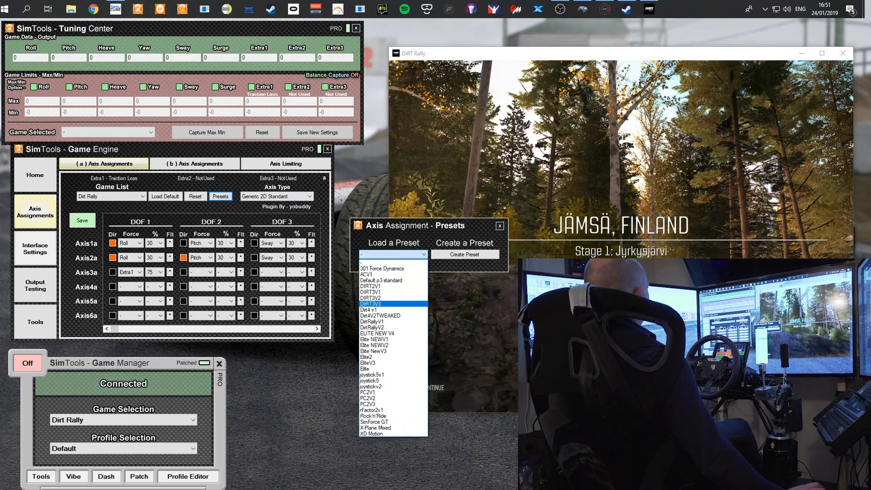
key(Up)
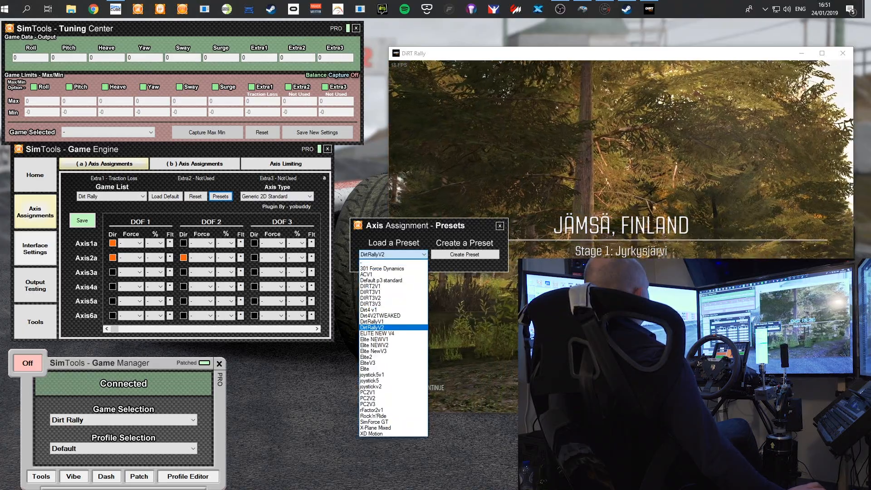
key(Return)
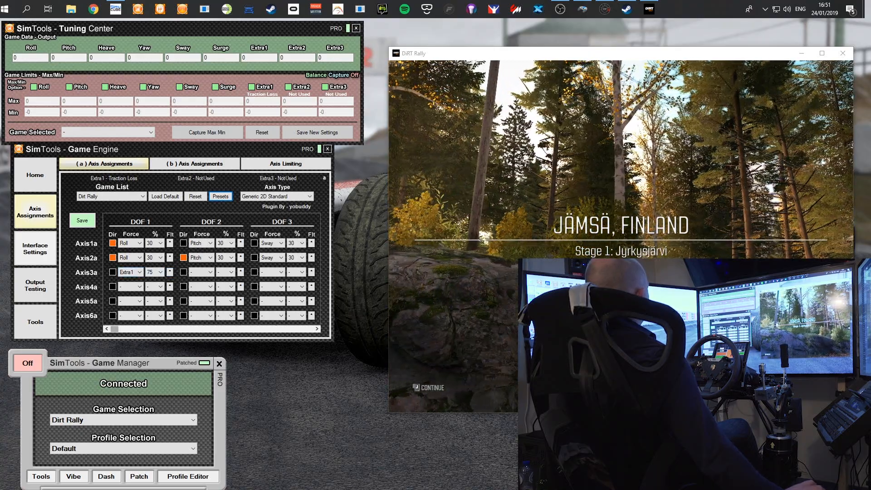
Clear the Heave force in DOF 5 for Axis1a and Axis2a.
mouse_move(114, 329)
mouse_down()
mouse_move(307, 329)
mouse_move(115, 329)
mouse_up()
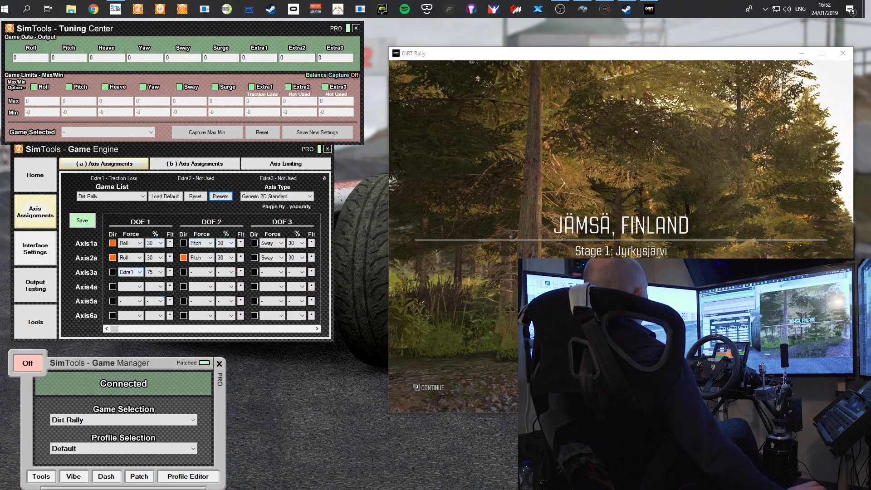
drag(114, 329, 166, 329)
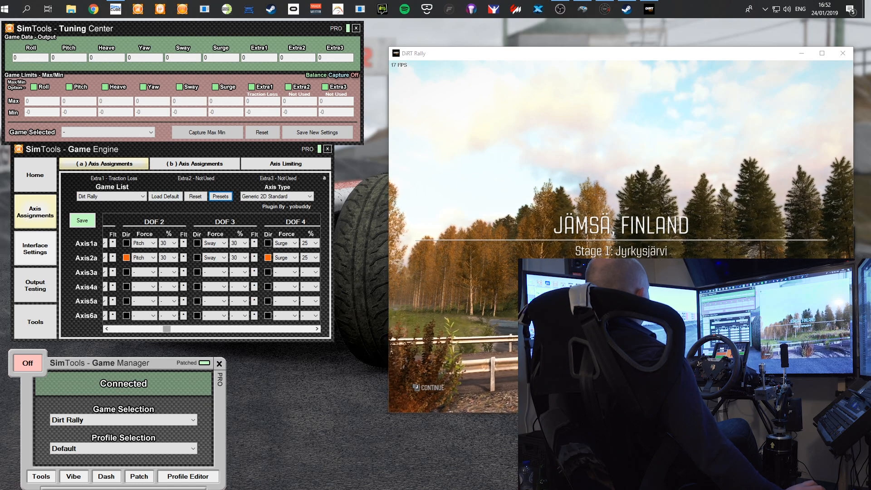
drag(166, 329, 246, 329)
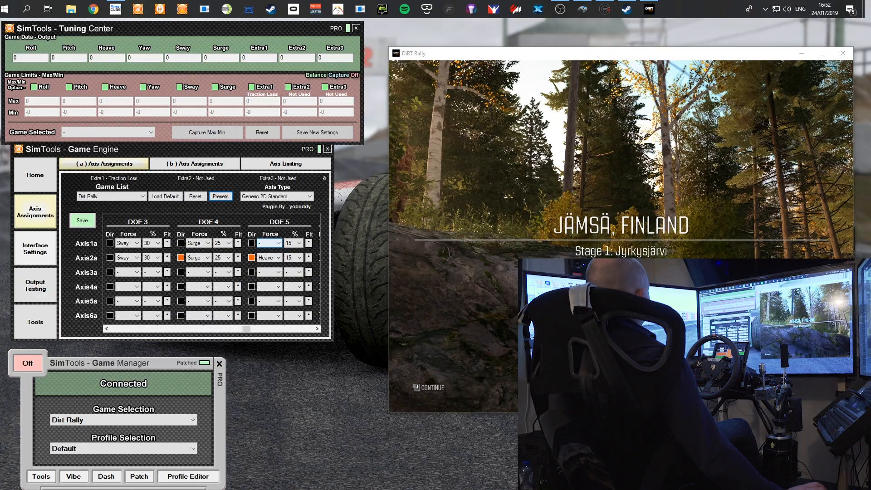
click(270, 257)
click(268, 266)
drag(246, 329, 202, 329)
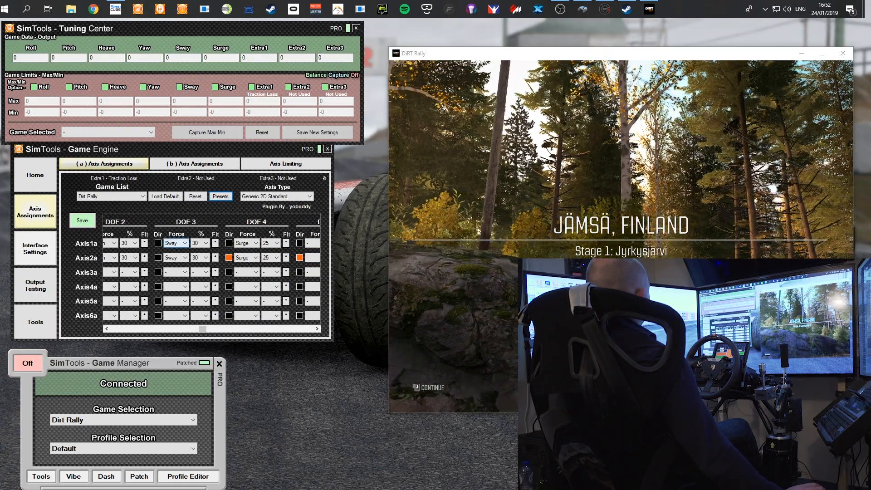
Clear the Sway forces in DOF 3 and the Pitch forces in DOF 2 of the axis assignments.
scroll(177, 243, up, 5)
scroll(176, 258, up, 5)
drag(203, 329, 127, 329)
scroll(186, 244, up, 3)
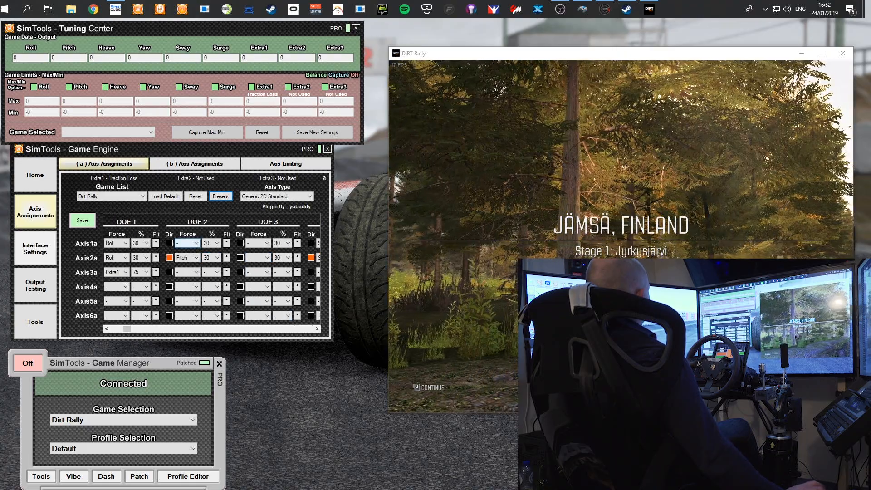
Clear Extra1 on Axis3a and Roll on Axis1a and Axis2a in DOF 1, and save the Surge-only axis assignments.
scroll(186, 258, up, 3)
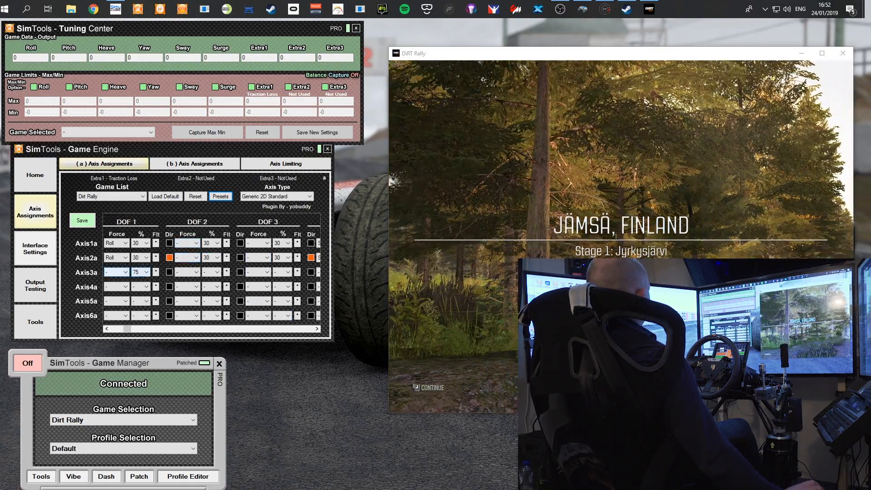
scroll(117, 257, up, 2)
scroll(117, 243, up, 2)
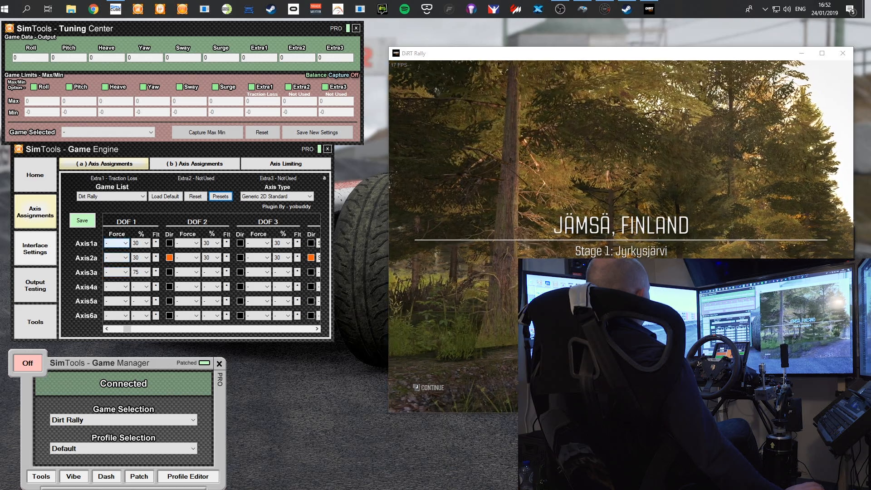
drag(127, 329, 232, 329)
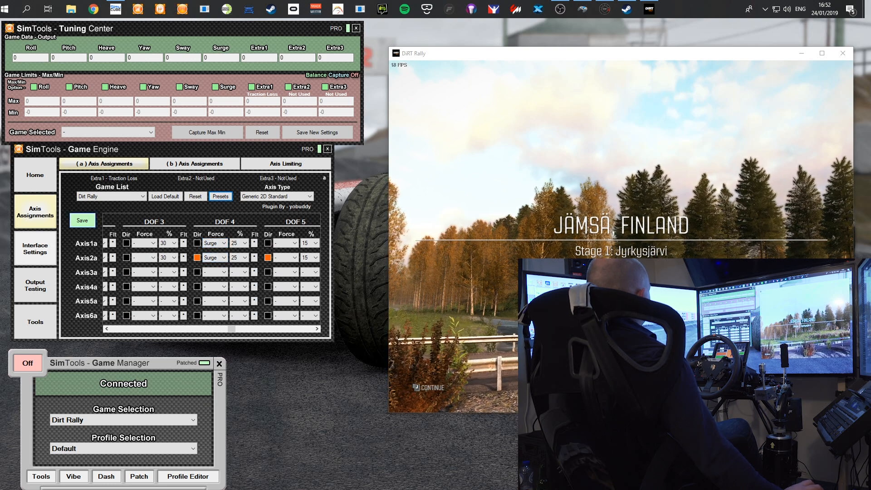
click(82, 220)
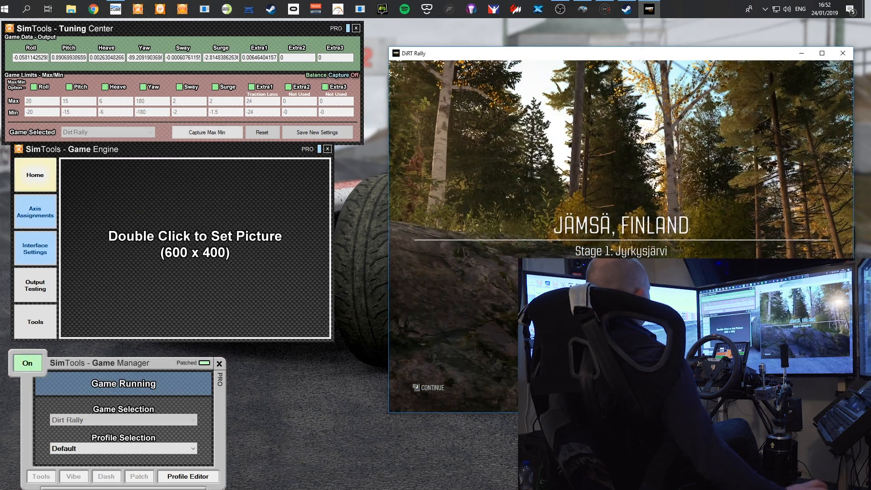
Drive the start of the Jyrkysjärvi stage in DiRT Rally to test the Surge motion alone, and pause the game.
key(Return)
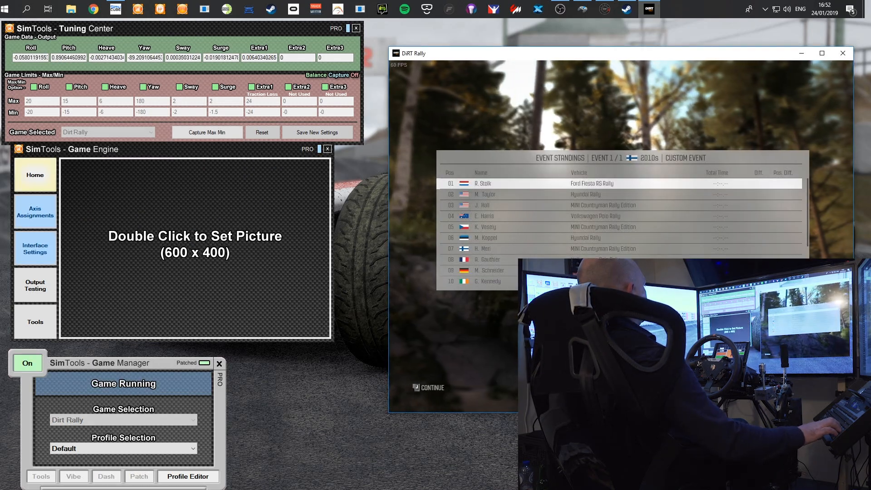
key(Return)
key(Return)
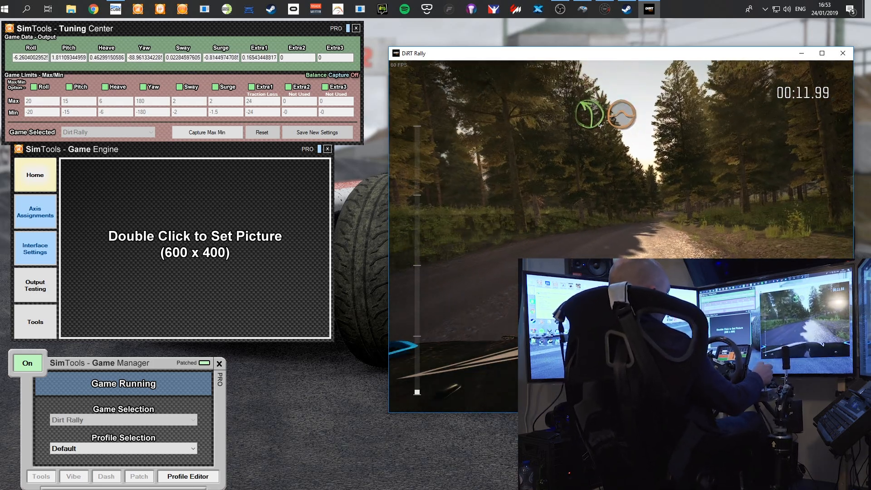
key(Escape)
key(alt+Tab)
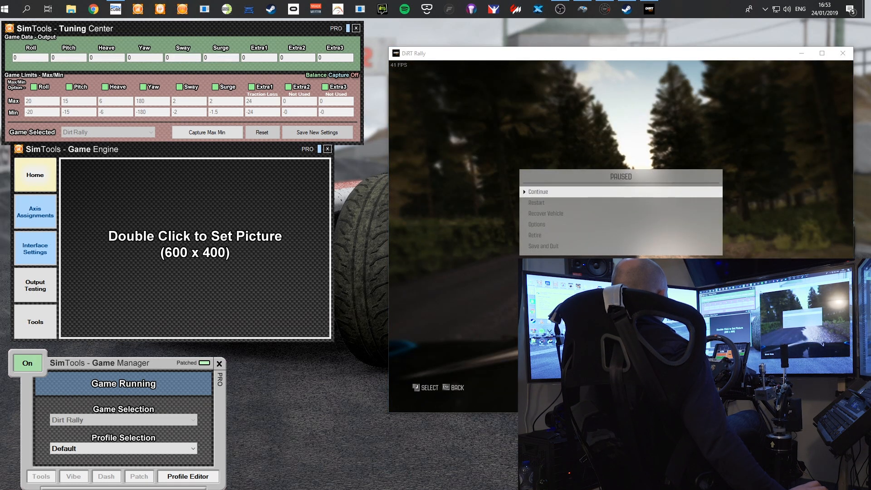
With the Game Manager off, clear Surge in DOF 4, set DOF 3 to Sway for Axis1a and Axis2a, and save.
click(28, 363)
click(35, 211)
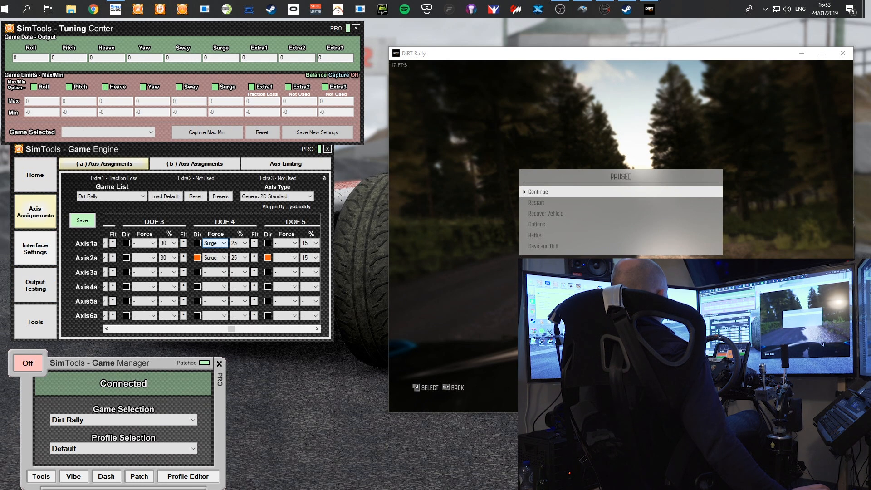
scroll(215, 258, up, 1)
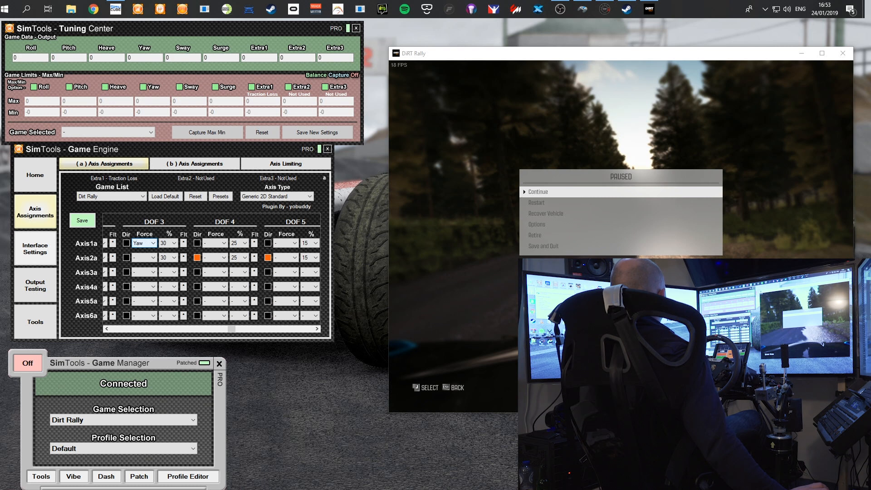
scroll(145, 258, down, 2)
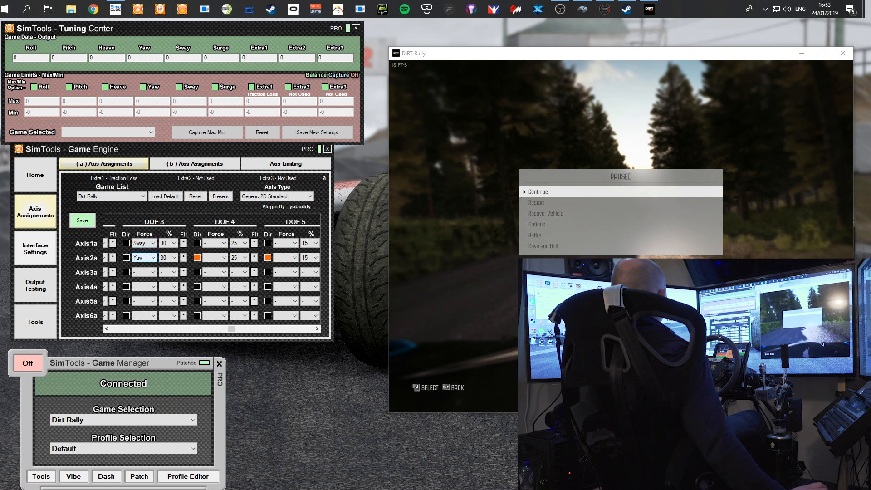
click(82, 220)
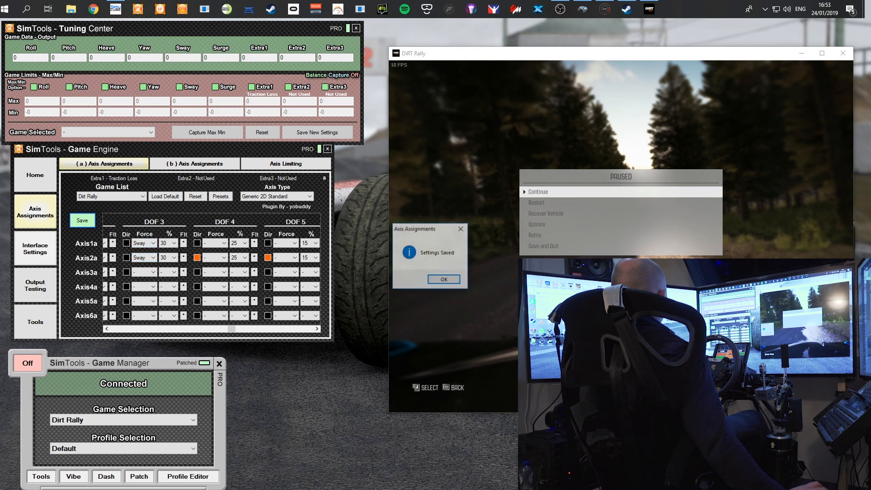
click(445, 280)
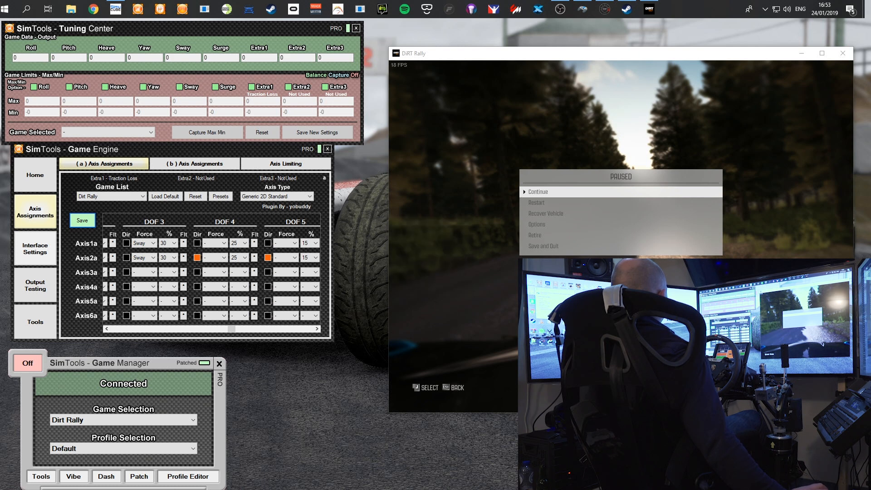
click(447, 282)
Resume the stage in DiRT Rally with the Game Manager on to test the Sway motion alone, and pause again.
key(Return)
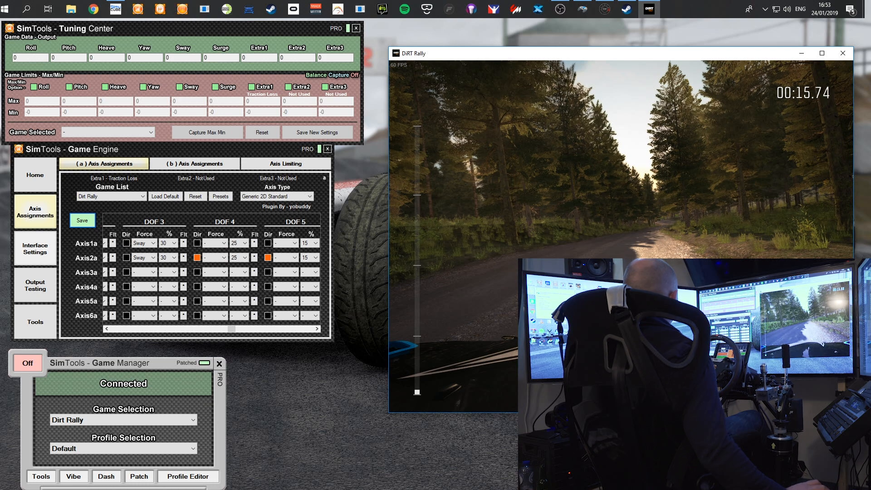
key(Escape)
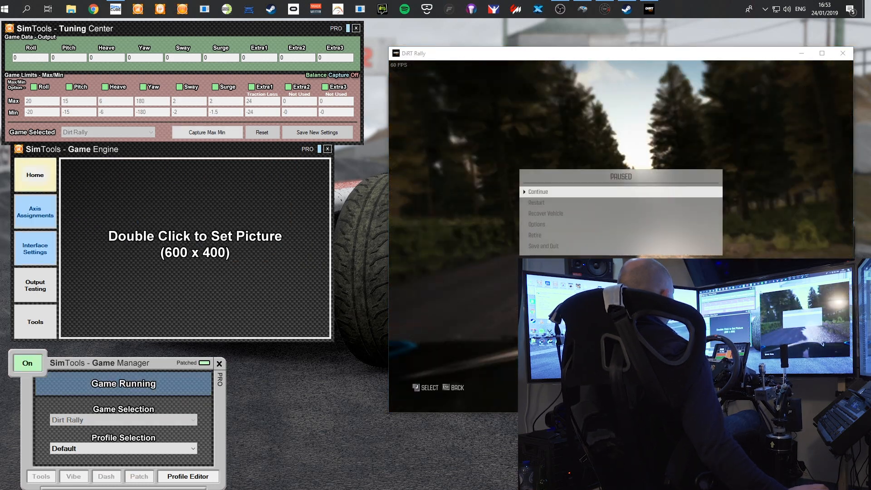
key(Return)
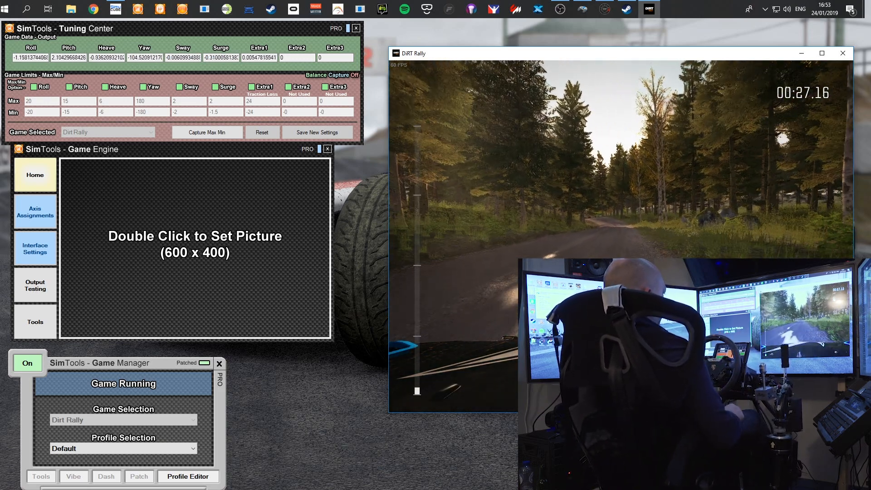
key(Escape)
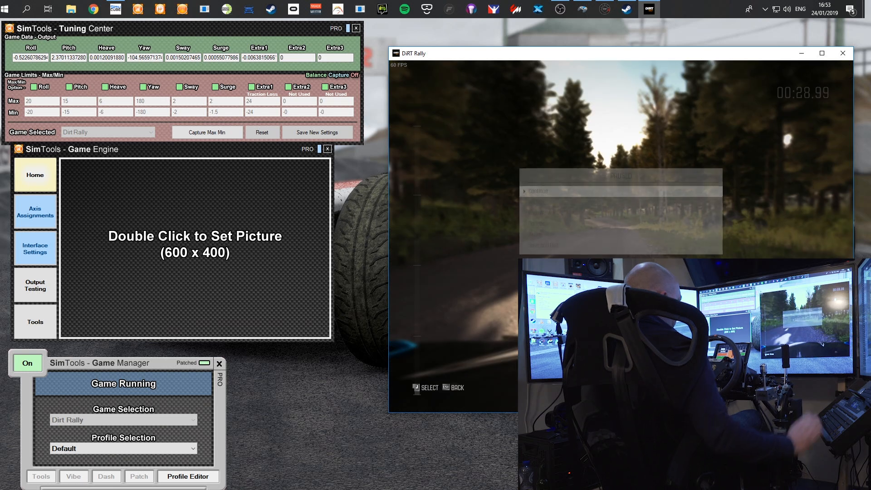
Switch the Game Manager off and reload the DirtRallyV2 preset to restore all axis forces in the Game Engine.
drag(181, 149, 182, 150)
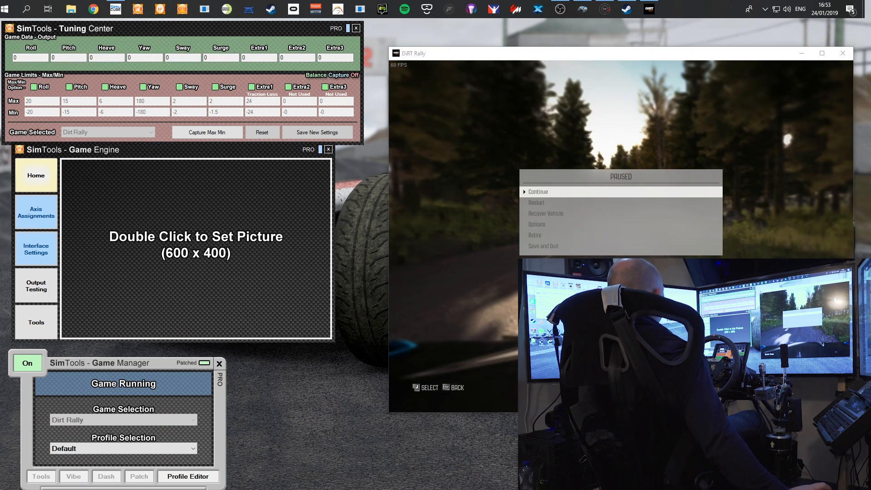
click(27, 363)
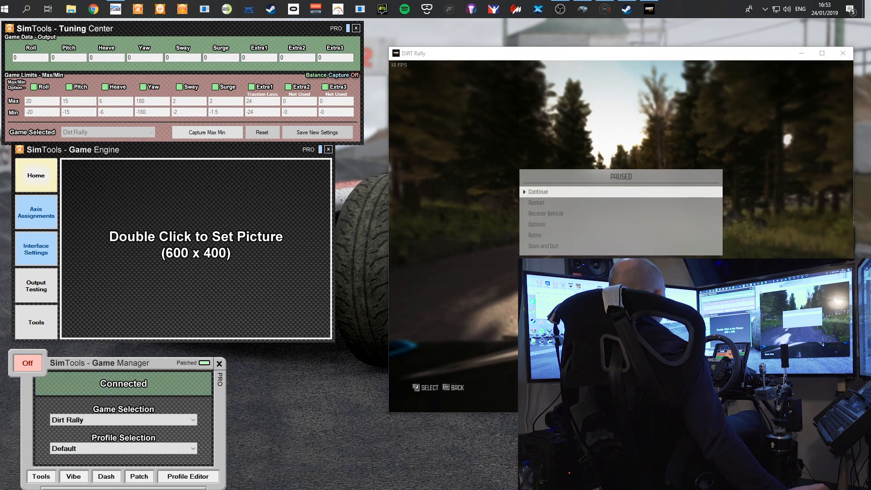
click(36, 212)
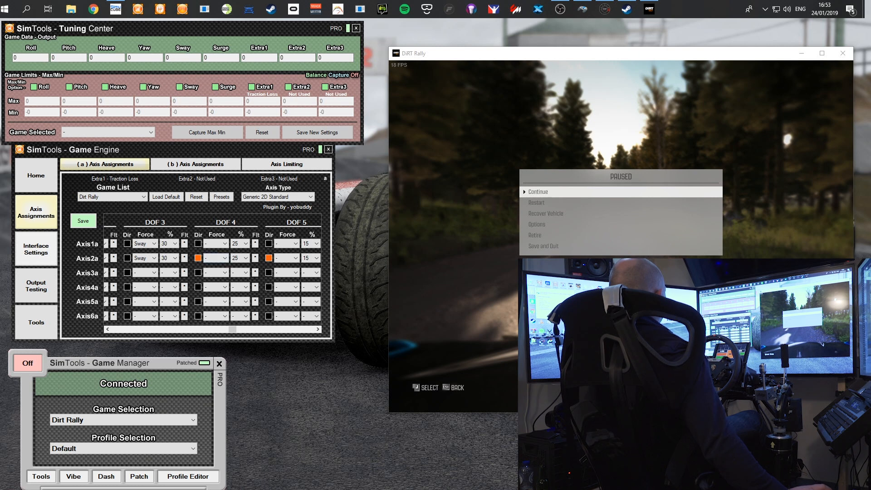
click(222, 197)
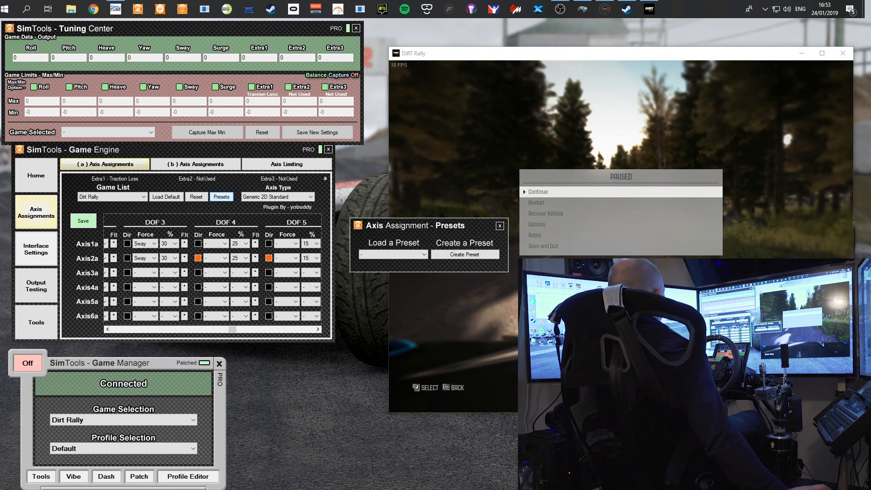
click(424, 254)
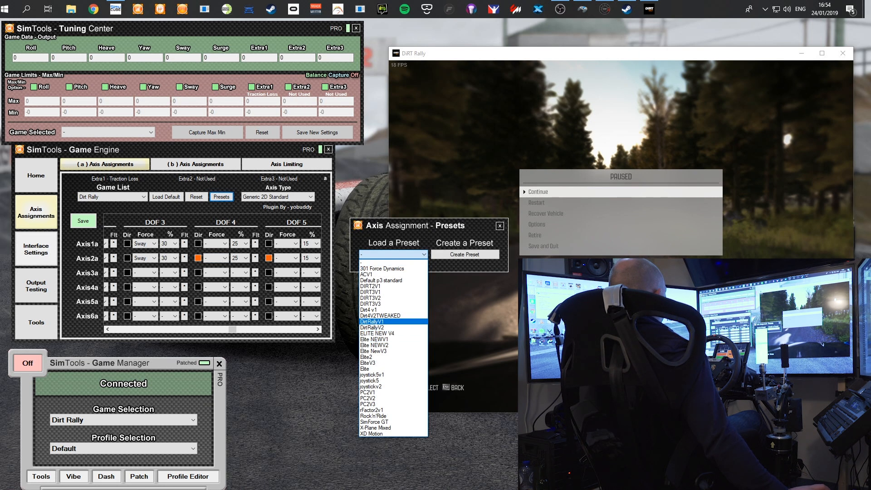
click(371, 328)
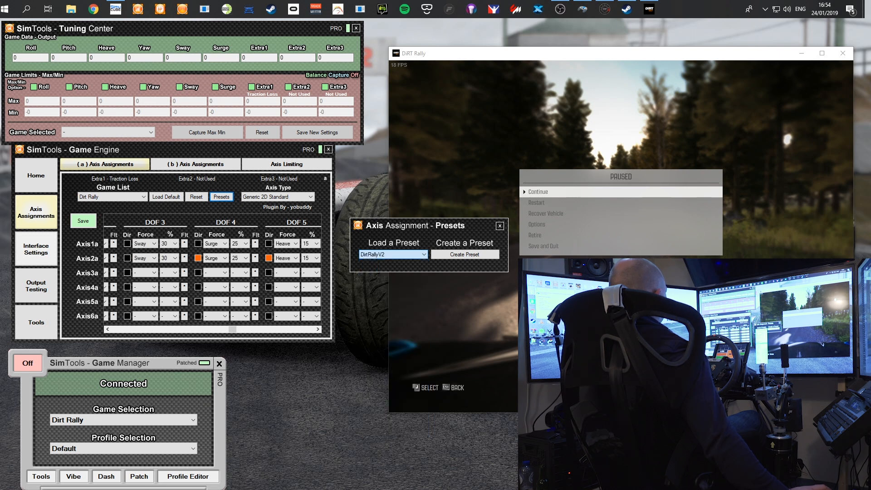
key(Return)
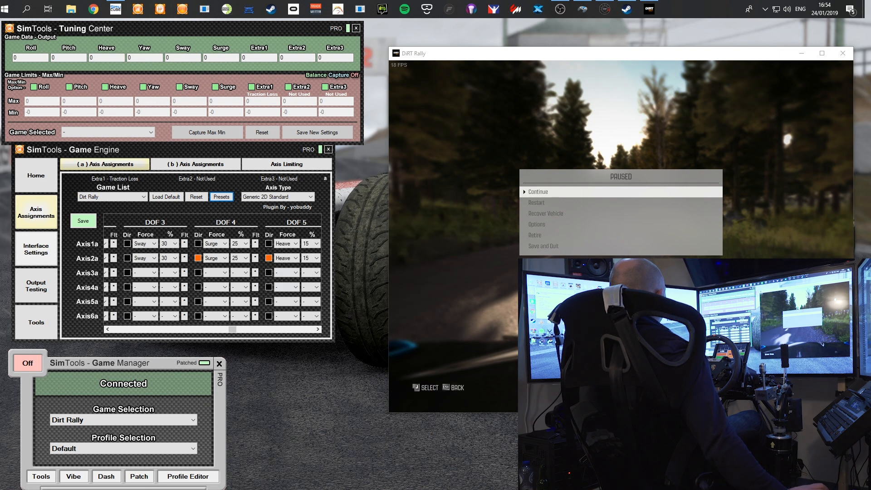
drag(232, 329, 116, 329)
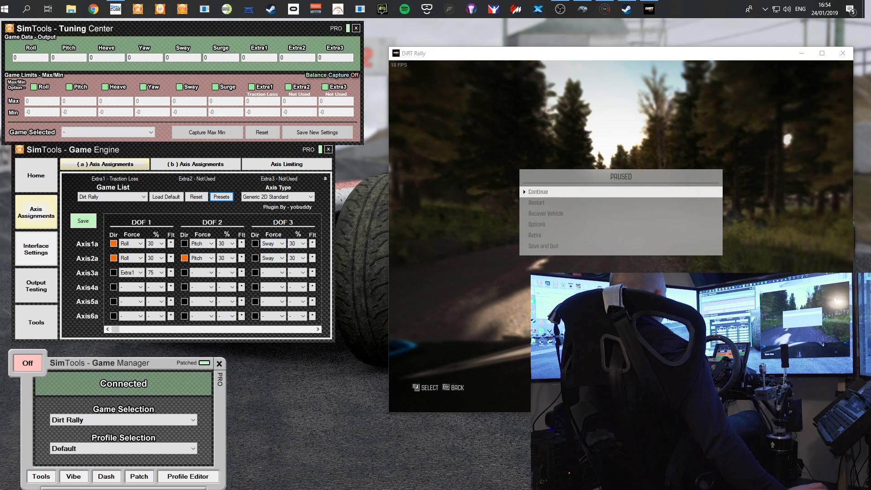
Review the Interface1 serial output settings and the available interface presets in the Game Engine, leaving the preset unselected.
mouse_move(115, 330)
mouse_down()
mouse_move(288, 329)
mouse_move(115, 329)
mouse_up()
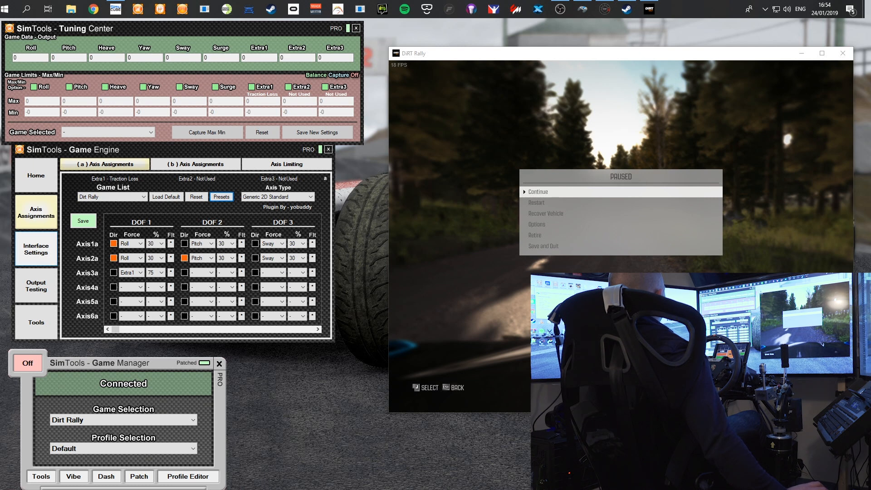
click(35, 249)
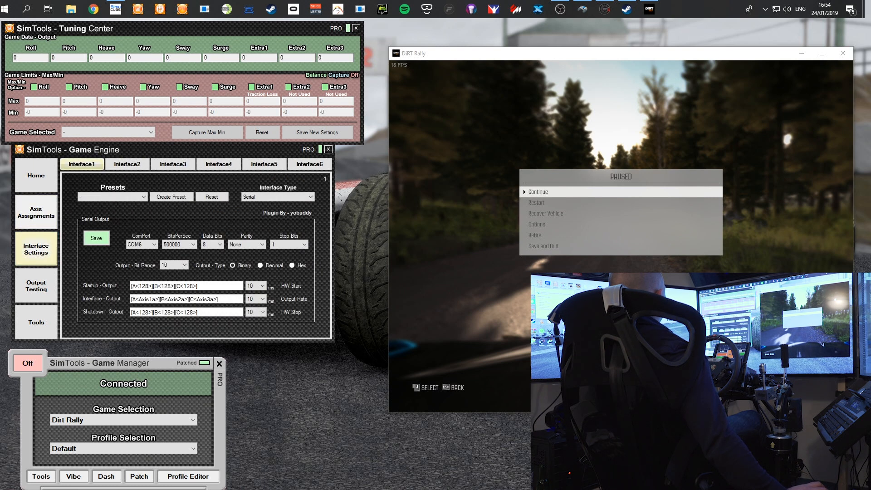
click(109, 196)
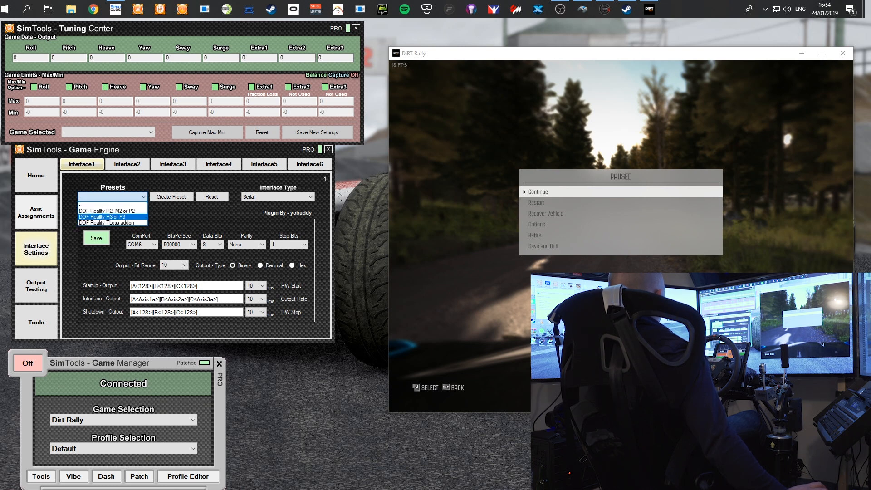
click(109, 205)
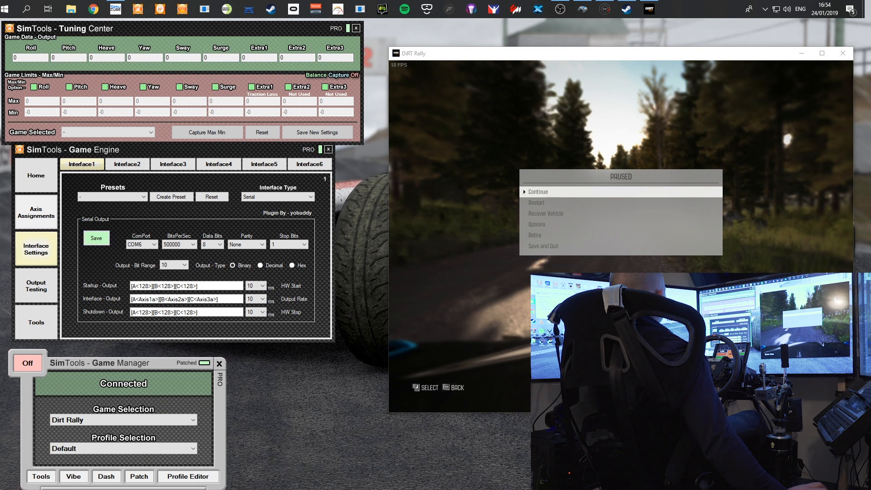
Show the axis assignments for the Default entry of the Game Engine's game list.
click(37, 286)
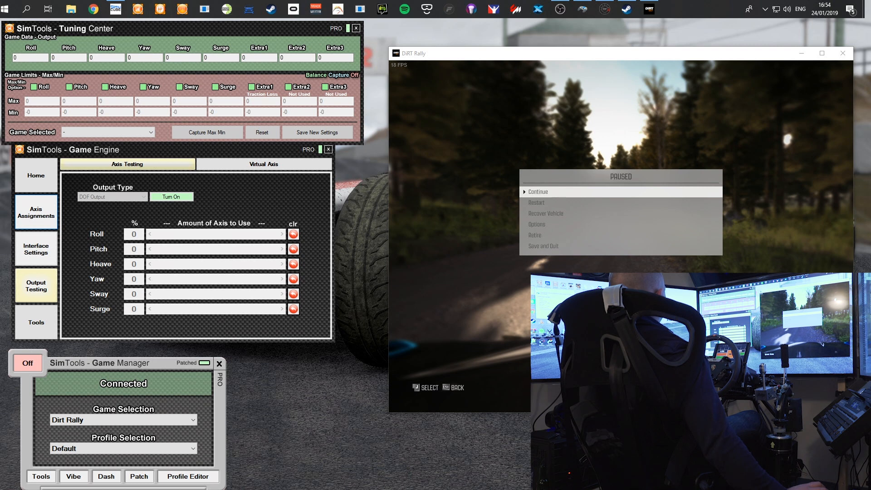
click(36, 212)
click(143, 196)
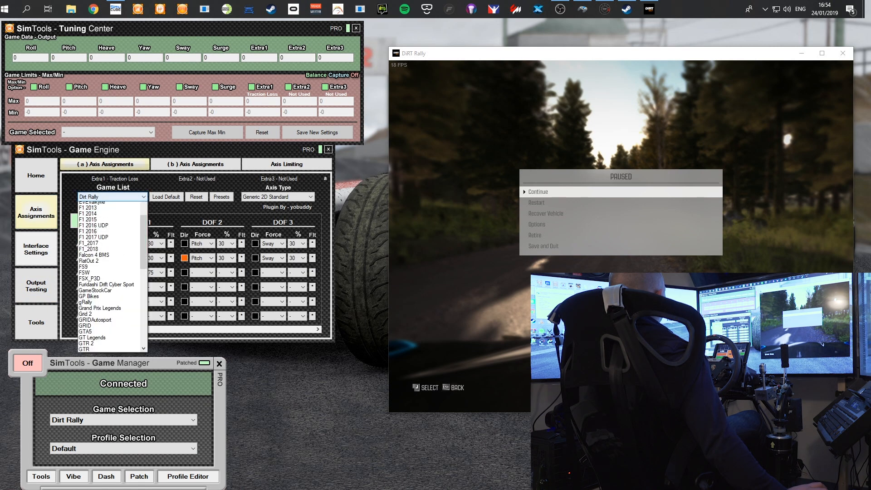
scroll(109, 281, up, 6)
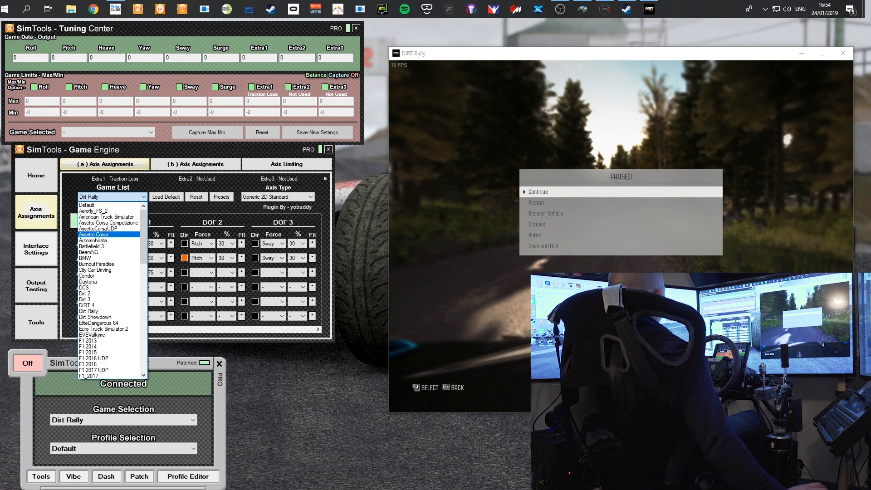
click(143, 197)
click(143, 196)
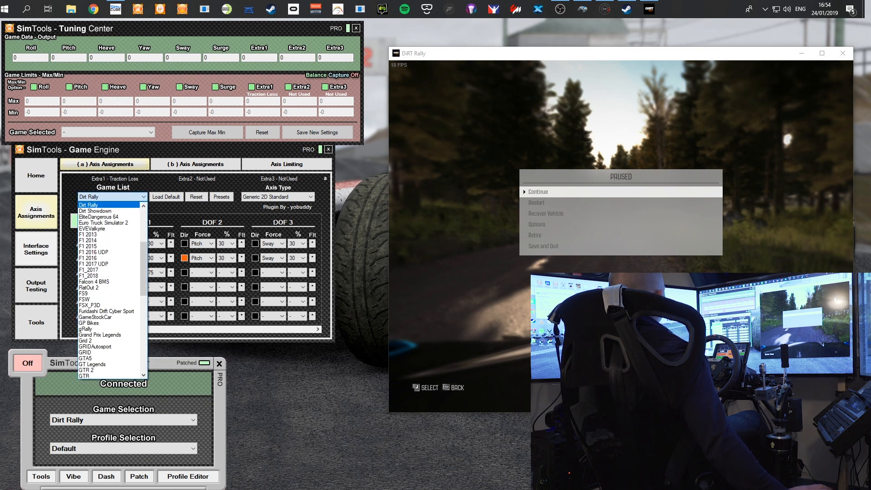
scroll(109, 211, up, 6)
click(106, 206)
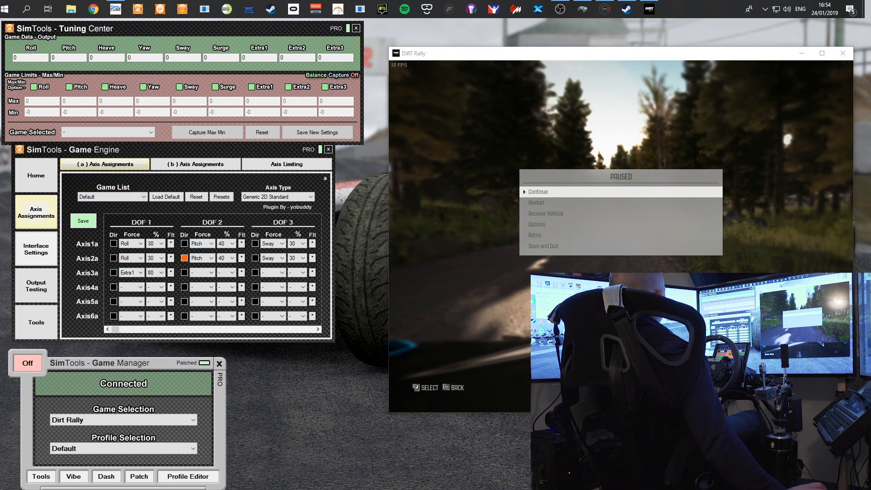
Turn on DOF output testing in the Game Engine and try out the Roll and Pitch axes, leaving Roll at 5%.
click(36, 286)
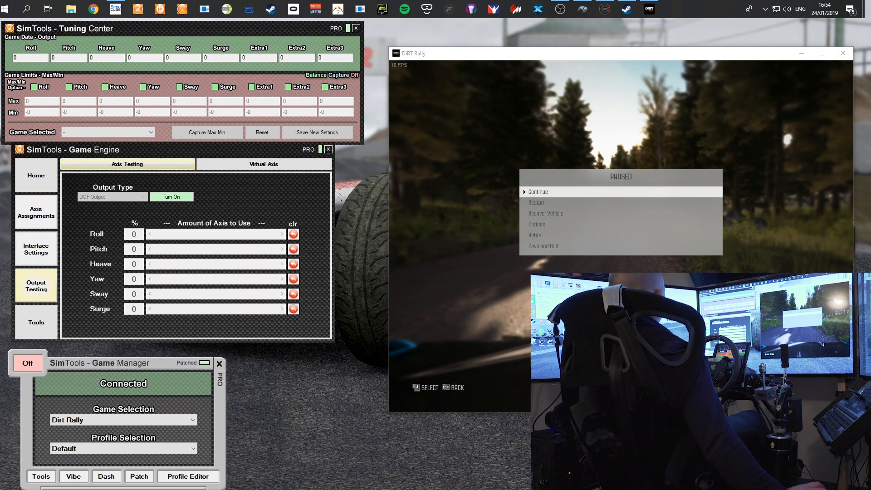
click(36, 248)
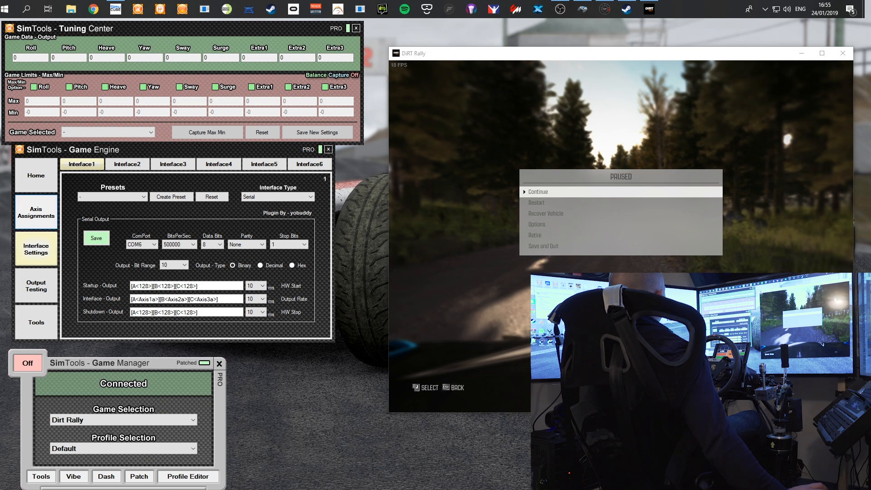
click(36, 286)
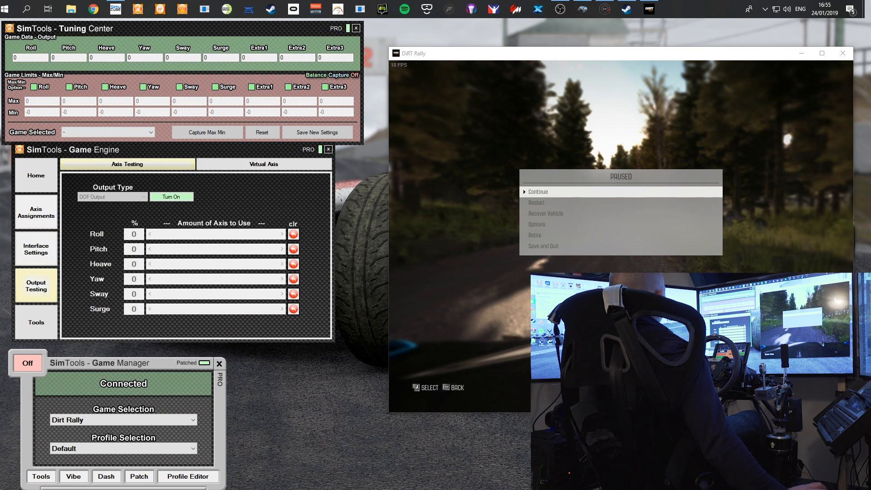
click(171, 197)
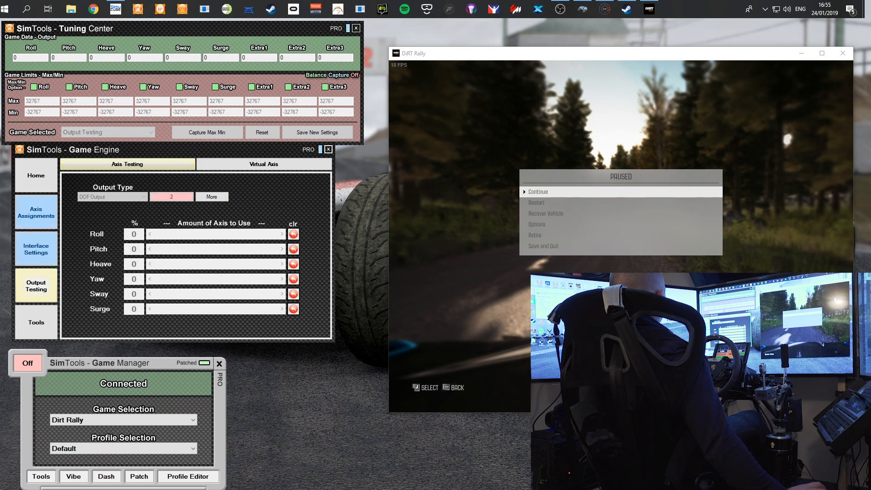
drag(216, 234, 191, 235)
drag(198, 235, 216, 249)
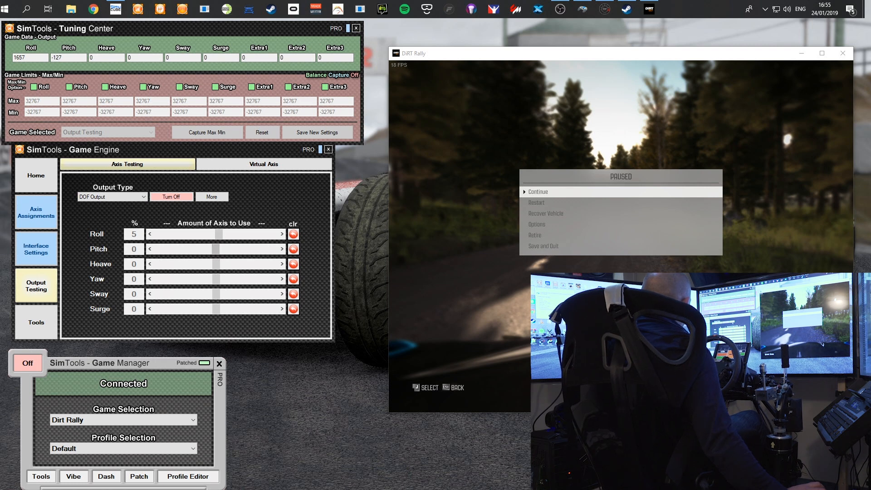
Try the Extra1 axis, clear Roll and Extra1, turn output testing off and return to the axis assignments.
click(211, 197)
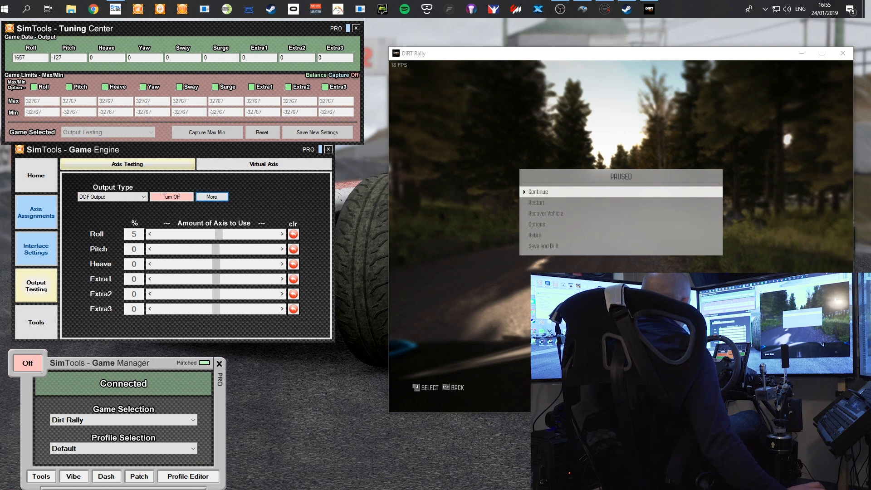
mouse_move(216, 278)
mouse_down()
mouse_move(181, 279)
mouse_move(252, 279)
mouse_move(219, 279)
mouse_up()
click(293, 234)
click(294, 278)
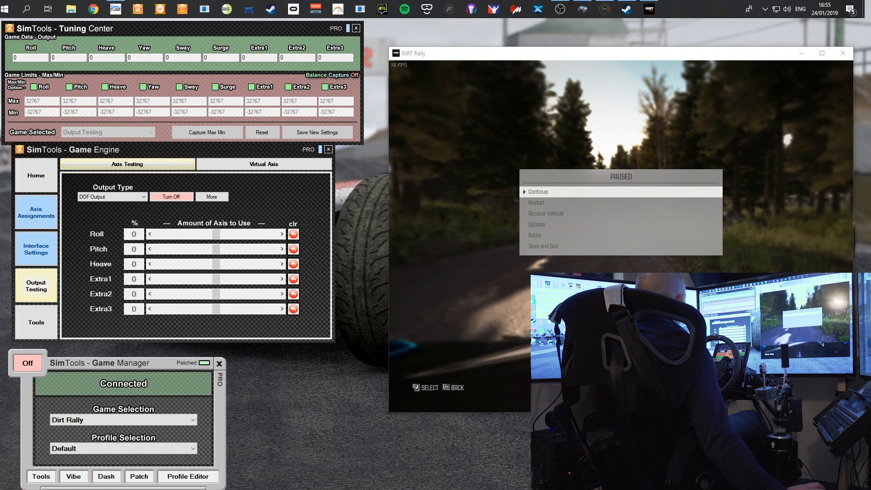
click(172, 196)
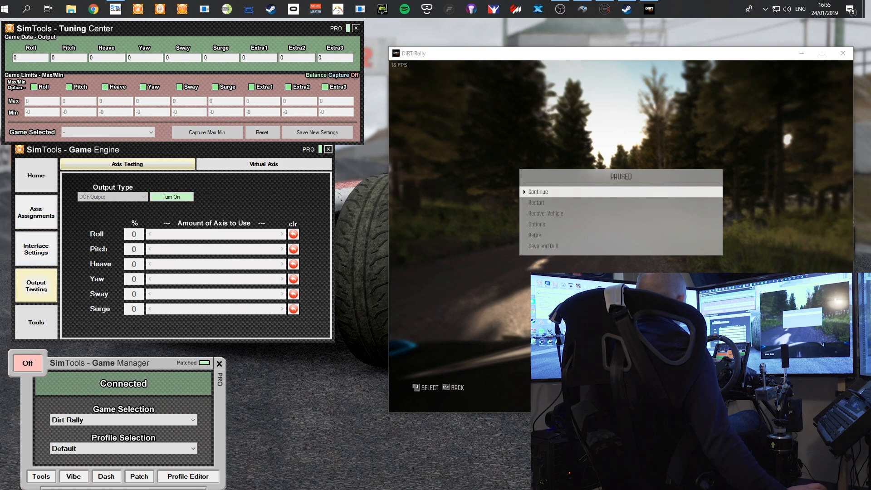
click(36, 212)
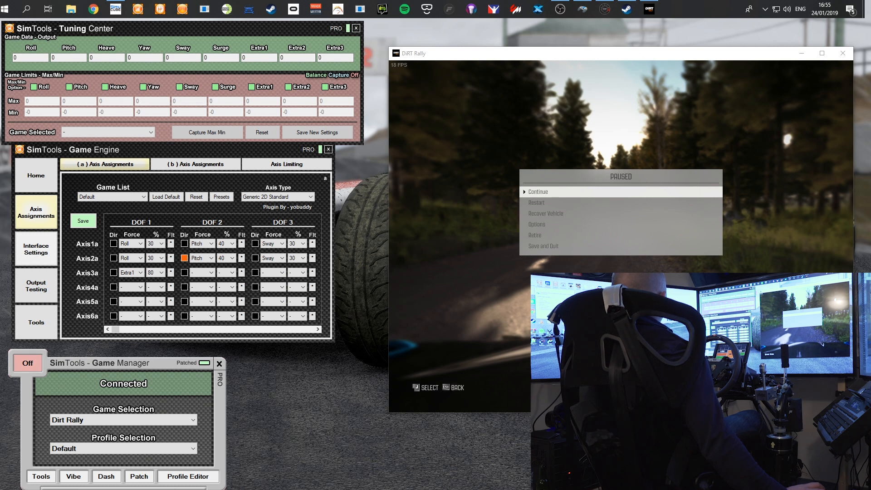
Switch the Game Manager on, and start and stop the max/min capture for Dirt Rally in the Tuning Center.
click(27, 363)
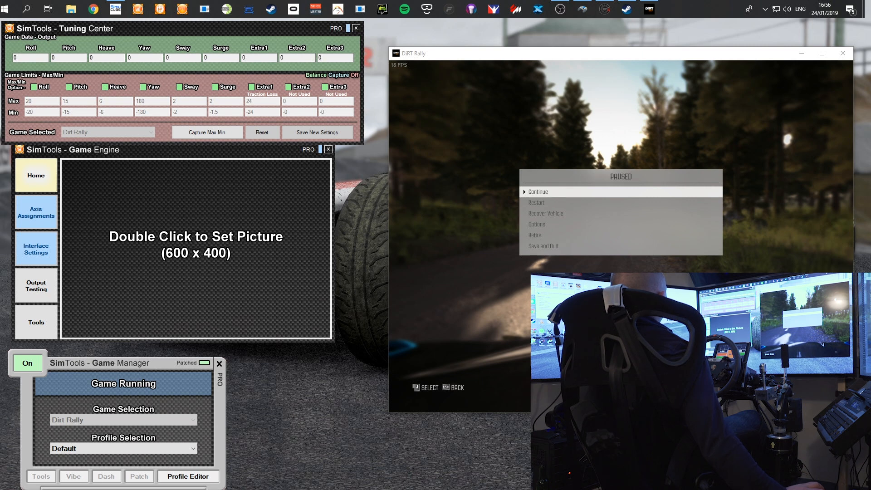
click(207, 133)
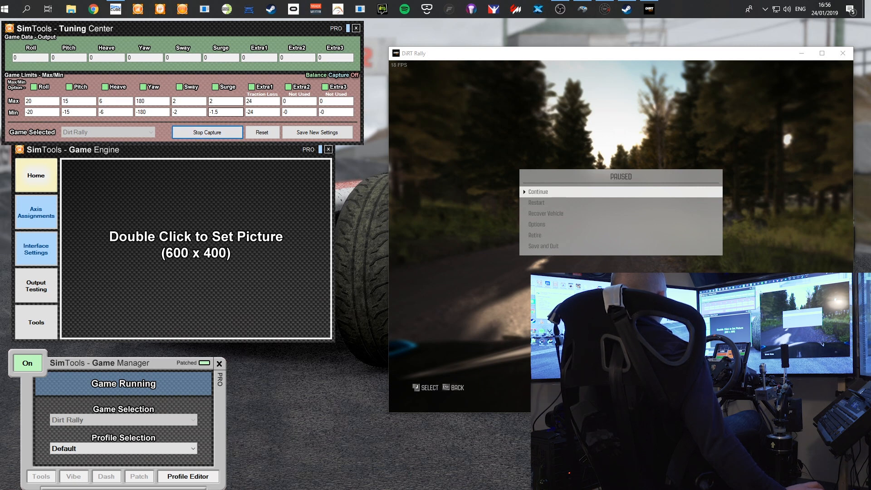
click(207, 132)
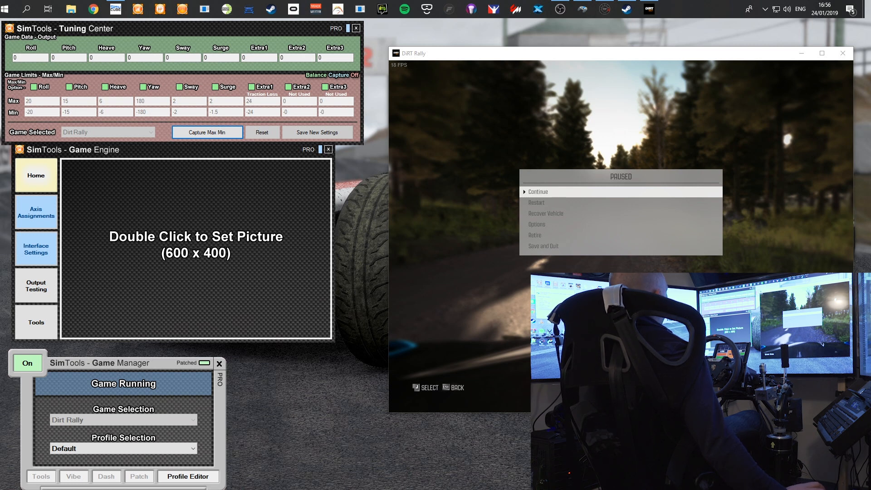
Resume the DiRT Rally stage to drive with all restored motion forces active, and pause the game again.
click(620, 54)
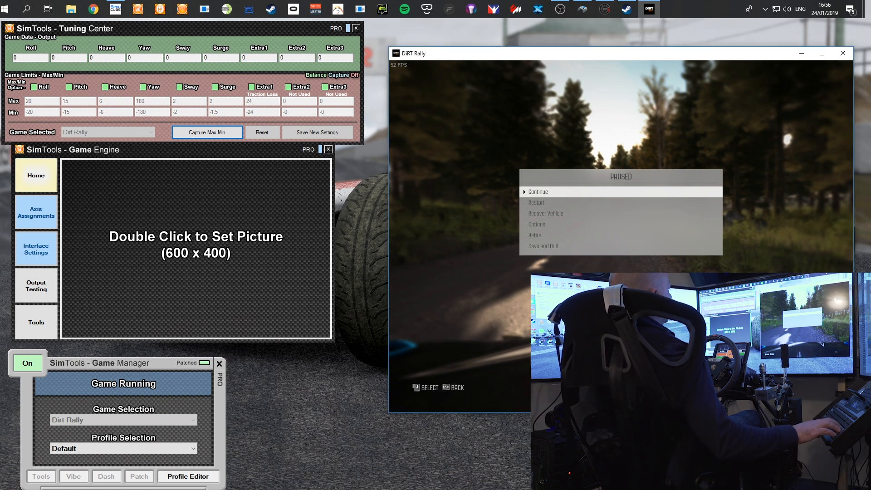
key(Return)
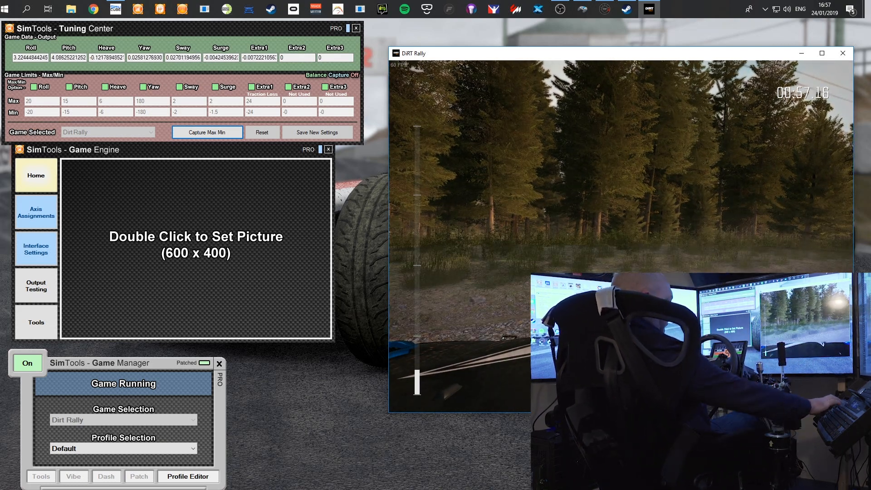
key(Escape)
drag(182, 150, 181, 153)
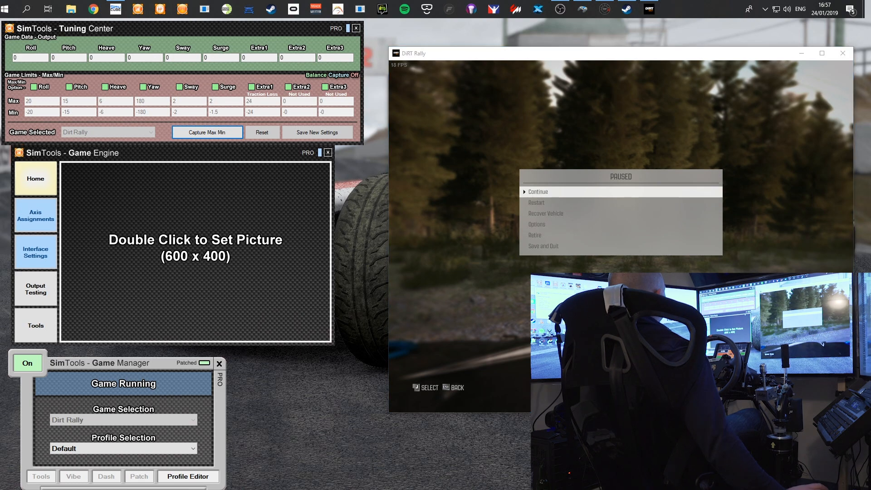